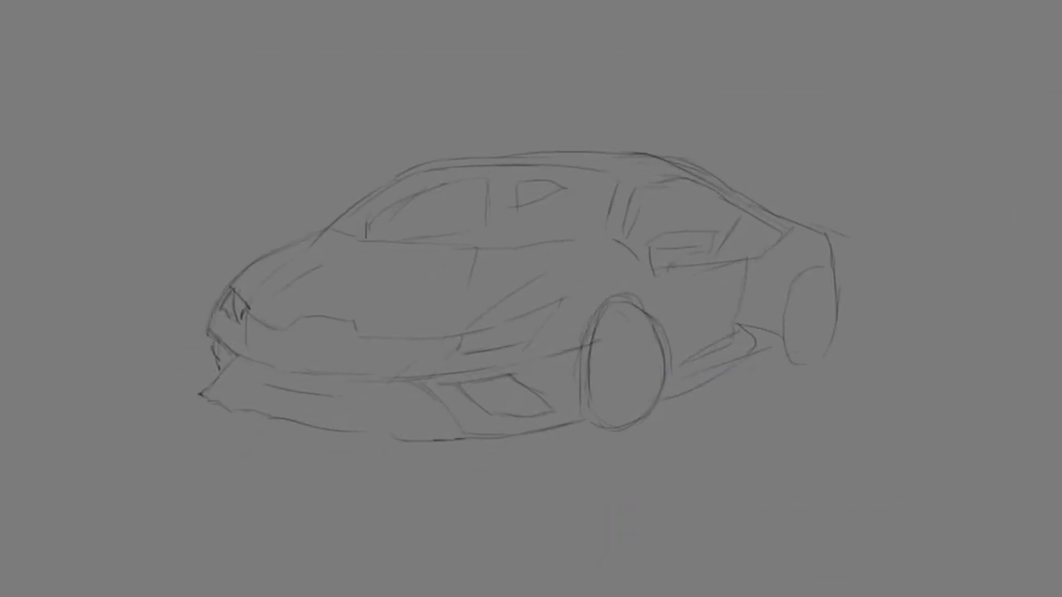
- Paint the car body darker grey, brush a ground shadow, and draw an oval shadow beneath
{"action": "mouse_move", "coordinate": [222, 352]}
{"action": "left_mouse_down"}
{"action": "mouse_move", "coordinate": [350, 225]}
{"action": "mouse_move", "coordinate": [643, 169]}
{"action": "mouse_move", "coordinate": [782, 230]}
{"action": "mouse_move", "coordinate": [787, 339]}
{"action": "mouse_move", "coordinate": [524, 389]}
{"action": "mouse_move", "coordinate": [251, 378]}
{"action": "mouse_move", "coordinate": [505, 390]}
{"action": "mouse_move", "coordinate": [373, 274]}
{"action": "mouse_move", "coordinate": [630, 273]}
{"action": "mouse_move", "coordinate": [569, 184]}
{"action": "mouse_move", "coordinate": [713, 332]}
{"action": "mouse_move", "coordinate": [730, 274]}
{"action": "left_mouse_up"}
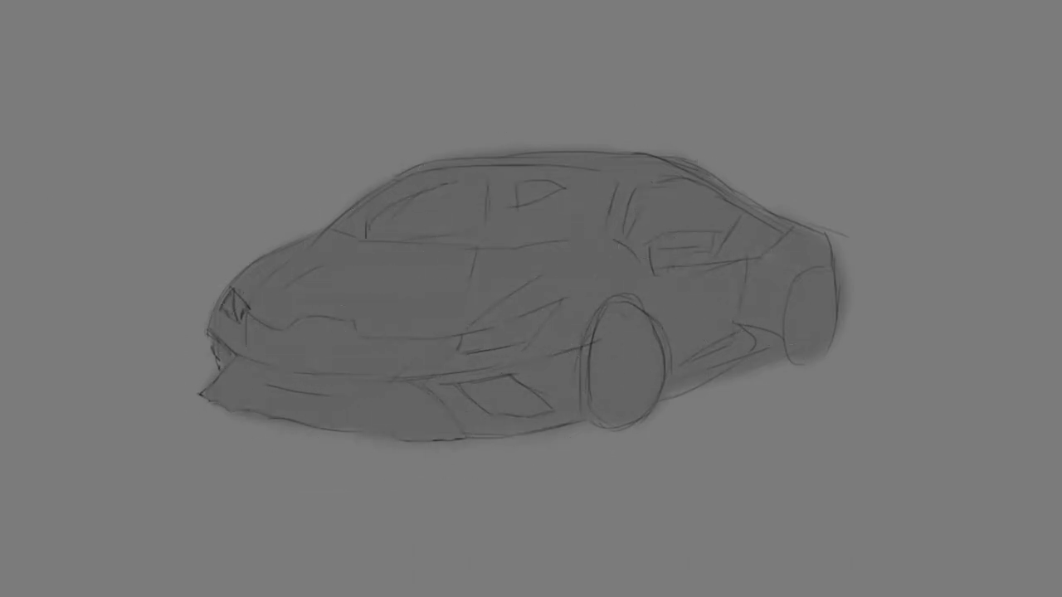
{"action": "mouse_move", "coordinate": [429, 363]}
{"action": "left_mouse_down"}
{"action": "mouse_move", "coordinate": [346, 431]}
{"action": "mouse_move", "coordinate": [472, 440]}
{"action": "mouse_move", "coordinate": [655, 427]}
{"action": "mouse_move", "coordinate": [705, 388]}
{"action": "mouse_move", "coordinate": [821, 365]}
{"action": "left_mouse_up"}
{"action": "left_click_drag", "start_coordinate": [821, 365], "coordinate": [676, 374]}
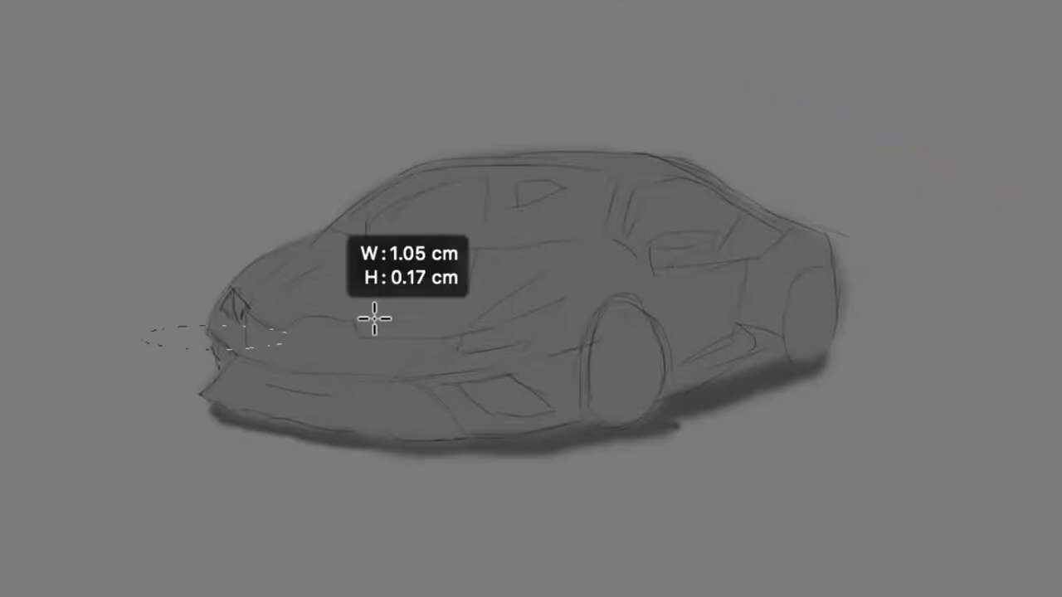
{"action": "left_click_drag", "start_coordinate": [141, 340], "coordinate": [879, 431]}
{"action": "key", "text": "alt+BackSpace"}
- Squash the oval shadow flatter so it fits under the car
{"action": "key", "text": "ctrl+t"}
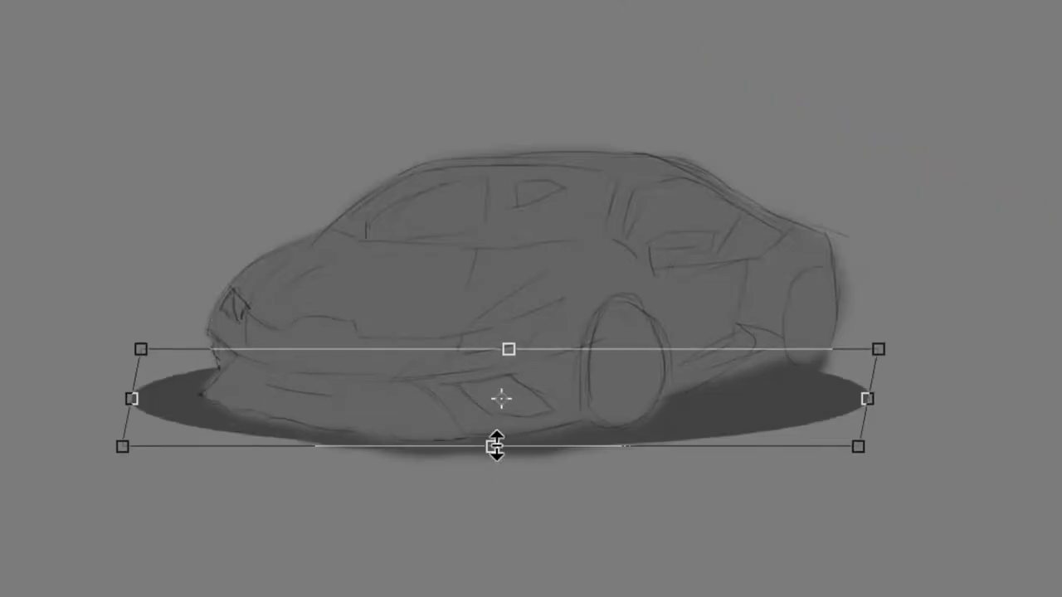
{"action": "left_click_drag", "start_coordinate": [498, 440], "coordinate": [497, 431]}
{"action": "key", "text": "Return"}
- Erase both ends of the oval shadow and darken the contact shadow under the car
{"action": "left_click_drag", "start_coordinate": [638, 414], "coordinate": [862, 398]}
{"action": "left_click_drag", "start_coordinate": [291, 423], "coordinate": [83, 390]}
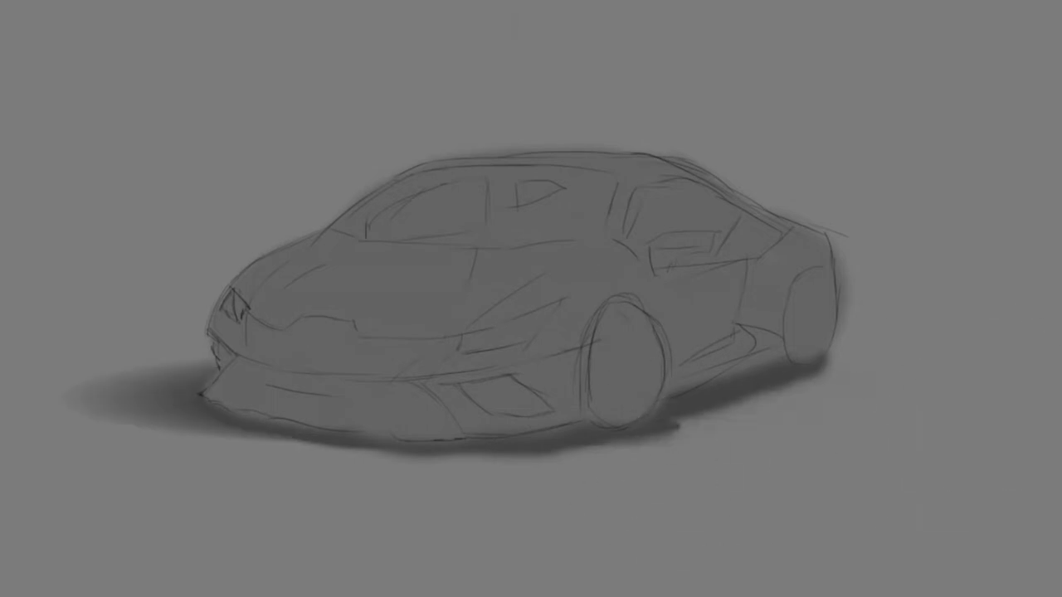
{"action": "left_click_drag", "start_coordinate": [212, 406], "coordinate": [830, 365]}
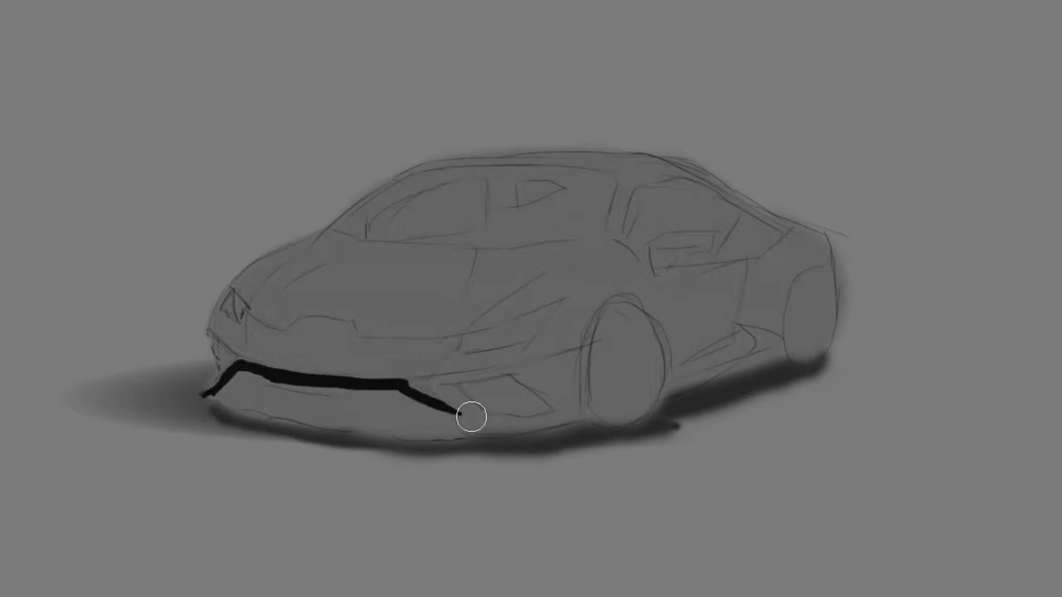
- Draw straight black bumper lines and fill the main front intake and small vent black
{"action": "left_click_drag", "start_coordinate": [252, 369], "coordinate": [494, 432]}
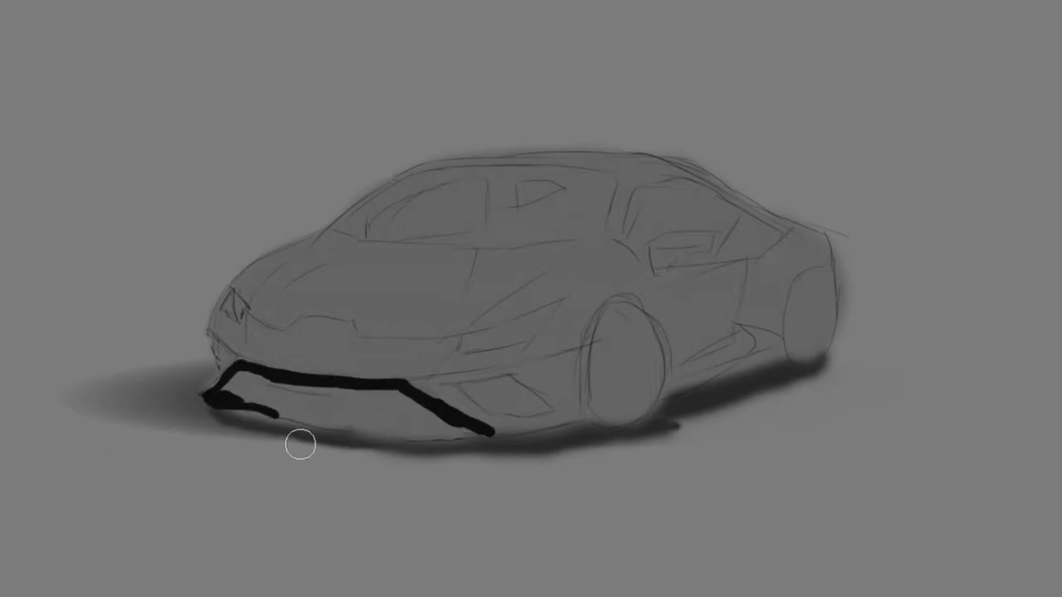
{"action": "left_click", "coordinate": [390, 431], "text": "shift"}
{"action": "mouse_move", "coordinate": [407, 403]}
{"action": "left_mouse_down"}
{"action": "mouse_move", "coordinate": [422, 432]}
{"action": "mouse_move", "coordinate": [387, 400]}
{"action": "mouse_move", "coordinate": [237, 387]}
{"action": "mouse_move", "coordinate": [403, 422]}
{"action": "mouse_move", "coordinate": [264, 406]}
{"action": "left_mouse_up"}
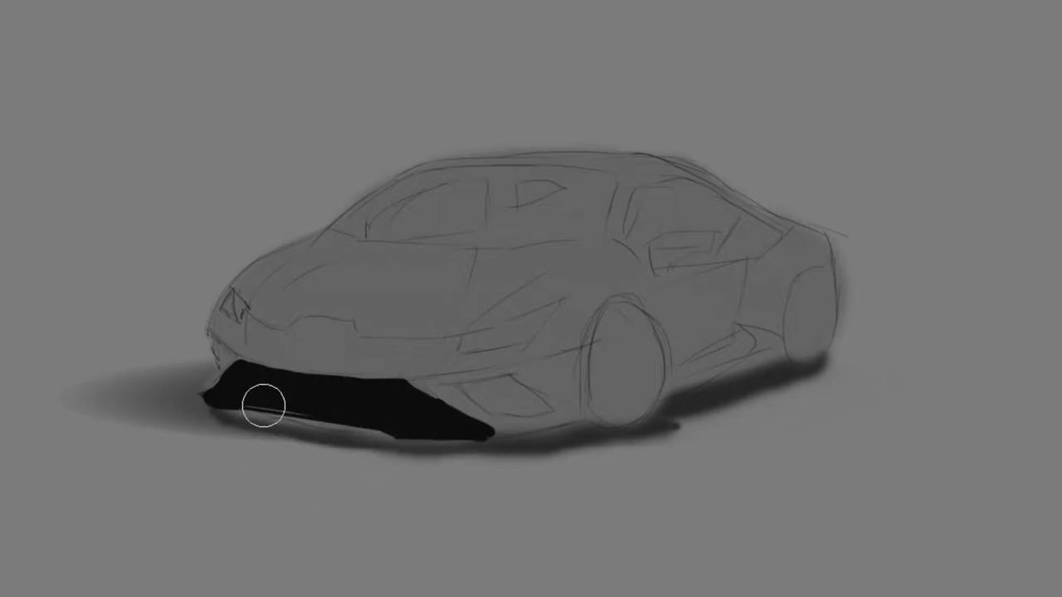
{"action": "left_click_drag", "start_coordinate": [469, 388], "coordinate": [504, 379]}
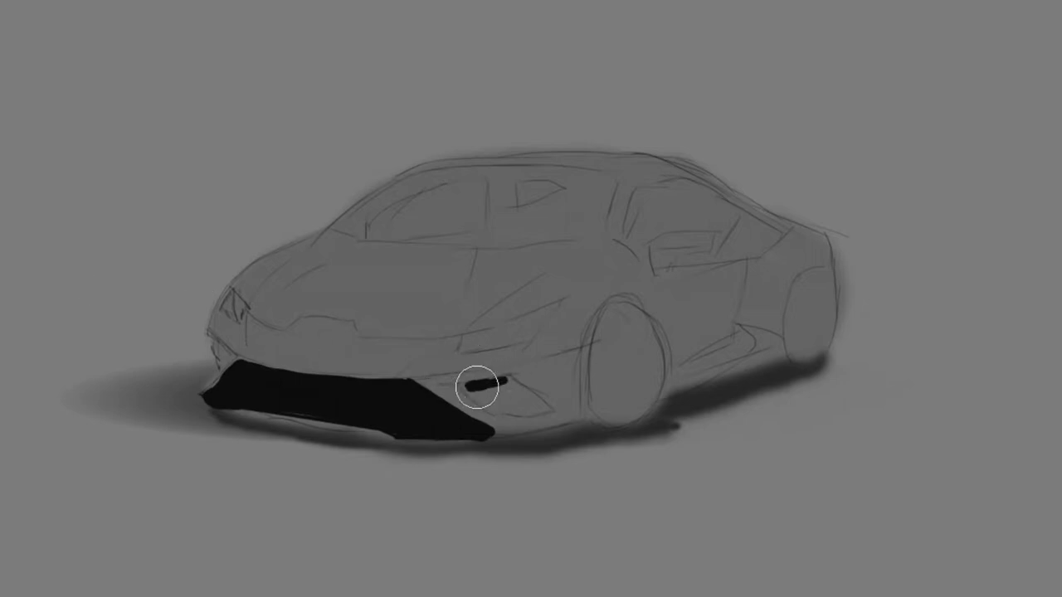
{"action": "mouse_move", "coordinate": [538, 412]}
{"action": "left_mouse_down"}
{"action": "mouse_move", "coordinate": [462, 386]}
{"action": "mouse_move", "coordinate": [502, 403]}
{"action": "mouse_move", "coordinate": [506, 385]}
{"action": "left_mouse_up"}
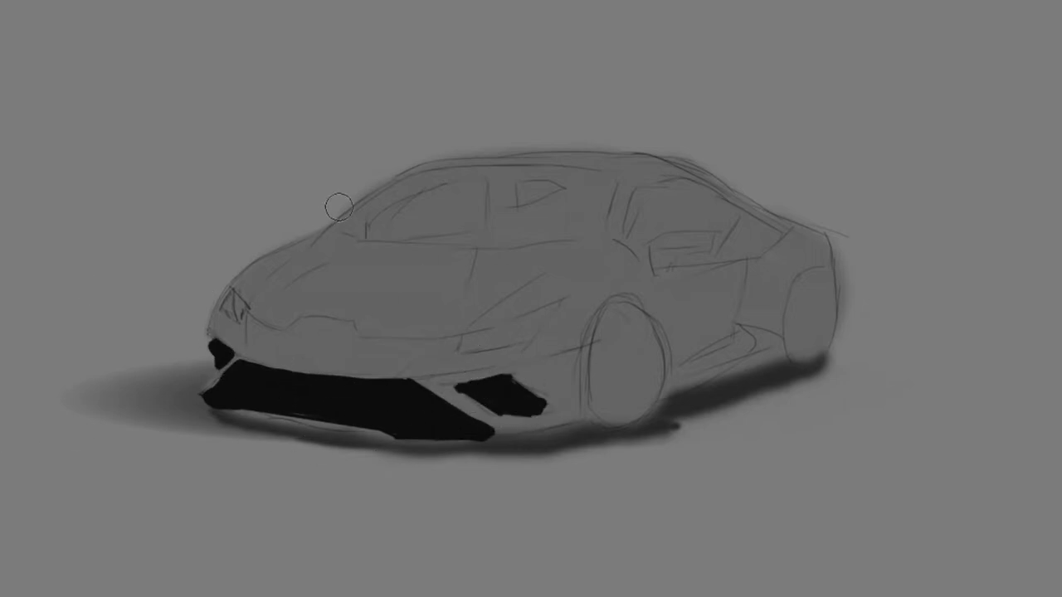
- Fill the windshield frame, windshield and side window area solid black
{"action": "left_click_drag", "start_coordinate": [414, 181], "coordinate": [612, 192]}
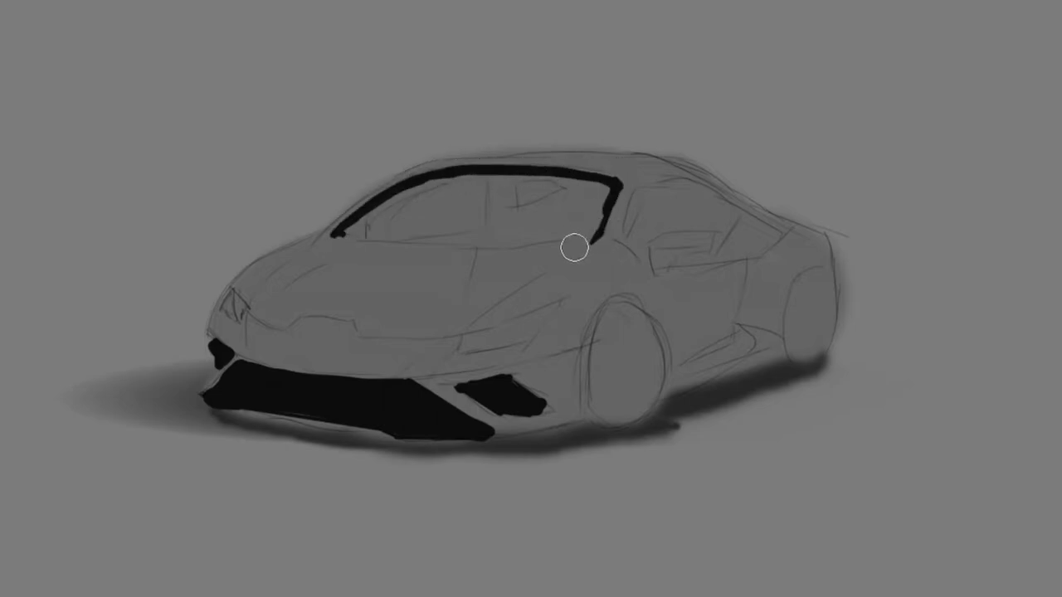
{"action": "mouse_move", "coordinate": [575, 247]}
{"action": "left_mouse_down"}
{"action": "mouse_move", "coordinate": [356, 237]}
{"action": "mouse_move", "coordinate": [444, 170]}
{"action": "mouse_move", "coordinate": [598, 198]}
{"action": "mouse_move", "coordinate": [531, 240]}
{"action": "mouse_move", "coordinate": [426, 232]}
{"action": "mouse_move", "coordinate": [514, 216]}
{"action": "mouse_move", "coordinate": [477, 235]}
{"action": "left_mouse_up"}
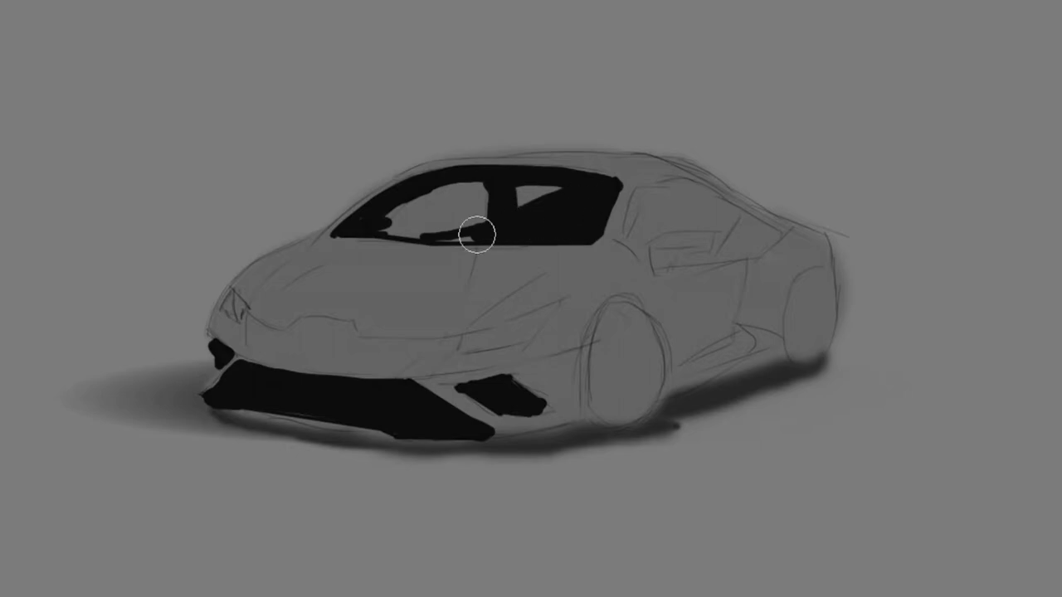
{"action": "left_click_drag", "start_coordinate": [374, 231], "coordinate": [494, 193]}
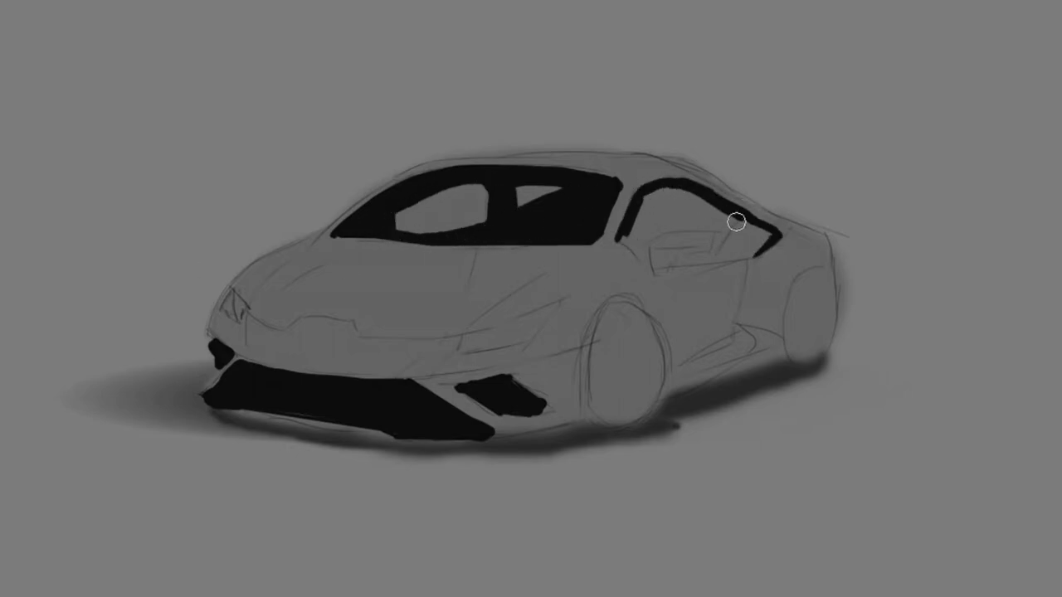
{"action": "mouse_move", "coordinate": [694, 225]}
{"action": "left_mouse_down"}
{"action": "mouse_move", "coordinate": [659, 194]}
{"action": "mouse_move", "coordinate": [636, 229]}
{"action": "mouse_move", "coordinate": [654, 254]}
{"action": "left_mouse_up"}
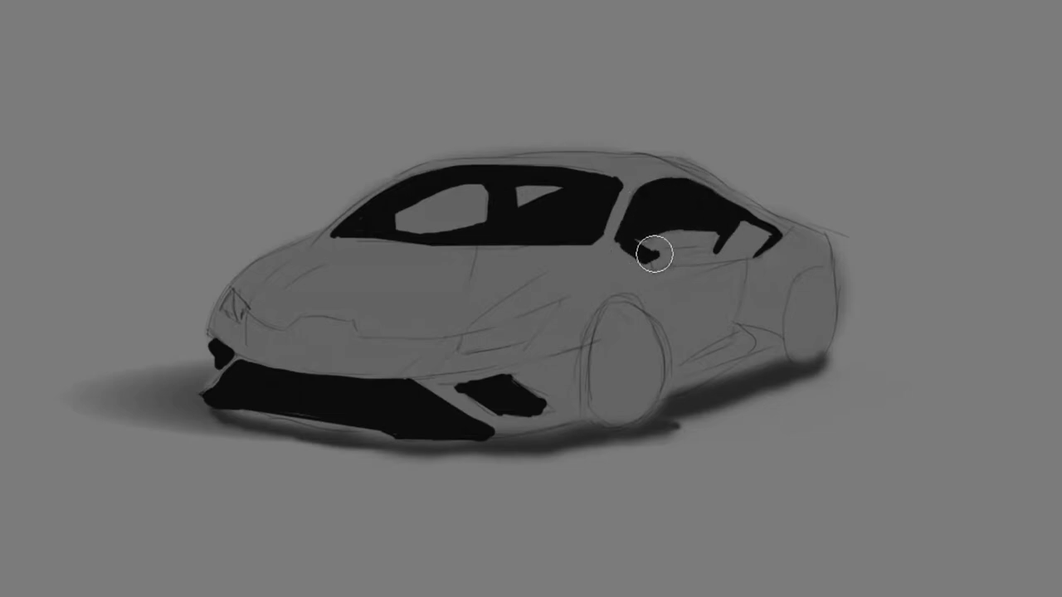
- Paint the front and rear wheels and the side air intake solid black
{"action": "mouse_move", "coordinate": [588, 398]}
{"action": "left_mouse_down"}
{"action": "mouse_move", "coordinate": [656, 346]}
{"action": "mouse_move", "coordinate": [609, 410]}
{"action": "mouse_move", "coordinate": [592, 388]}
{"action": "mouse_move", "coordinate": [635, 415]}
{"action": "left_mouse_up"}
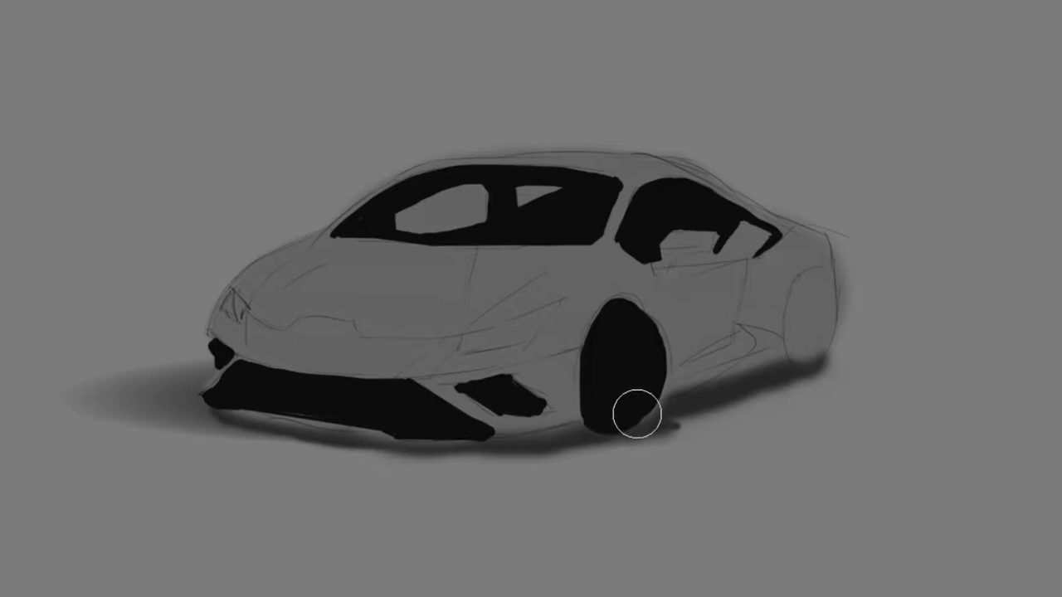
{"action": "mouse_move", "coordinate": [805, 340]}
{"action": "left_mouse_down"}
{"action": "mouse_move", "coordinate": [818, 316]}
{"action": "mouse_move", "coordinate": [817, 332]}
{"action": "left_mouse_up"}
{"action": "left_click_drag", "start_coordinate": [748, 330], "coordinate": [761, 345]}
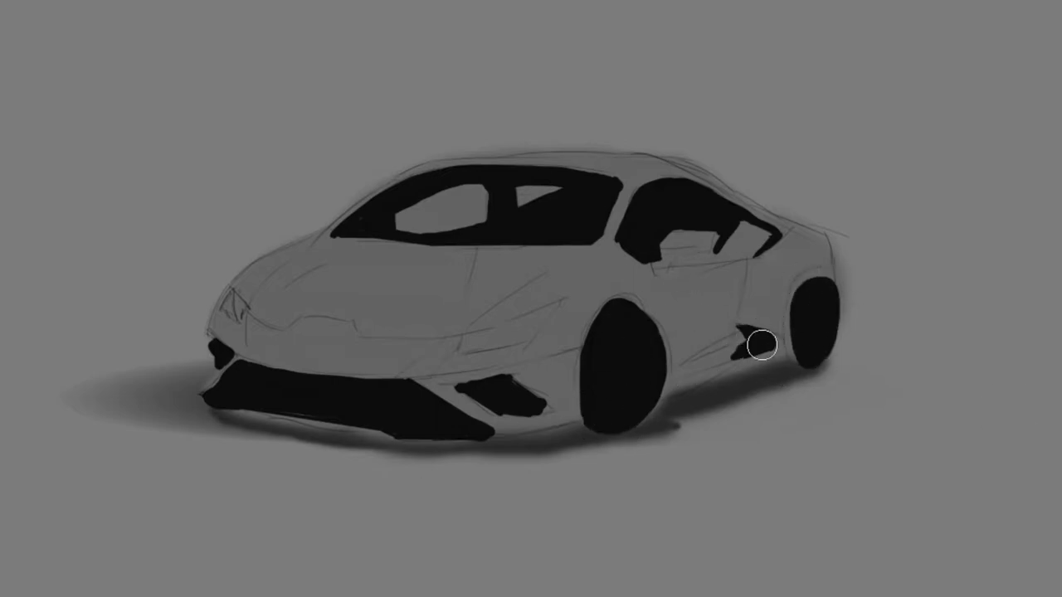
{"action": "left_click", "coordinate": [396, 455]}
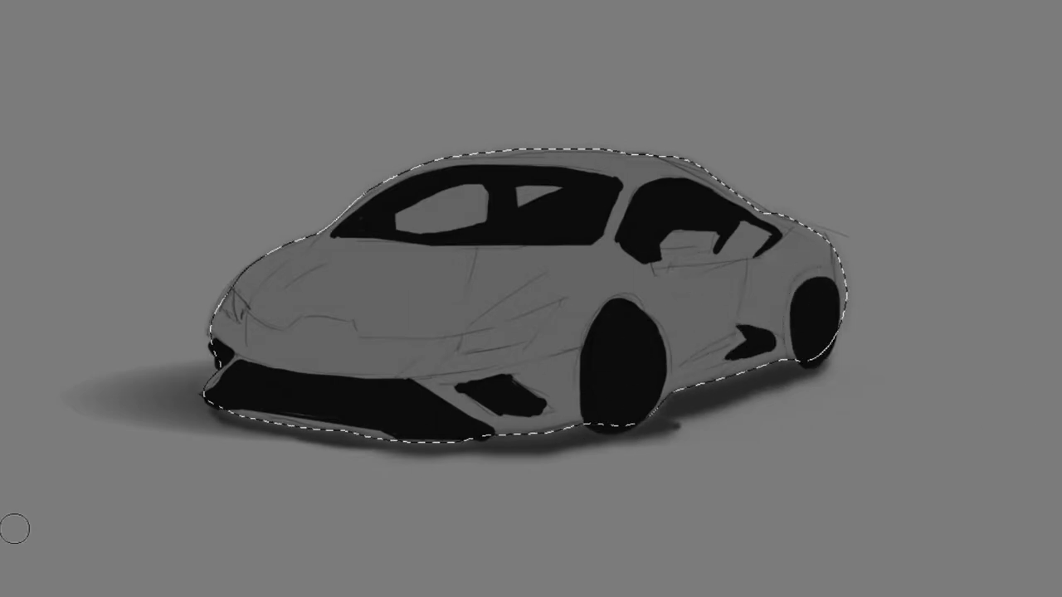
- Fill the car body yellow, tint the window glass grey, and outline the lower front panel
{"action": "key", "text": "alt+BackSpace"}
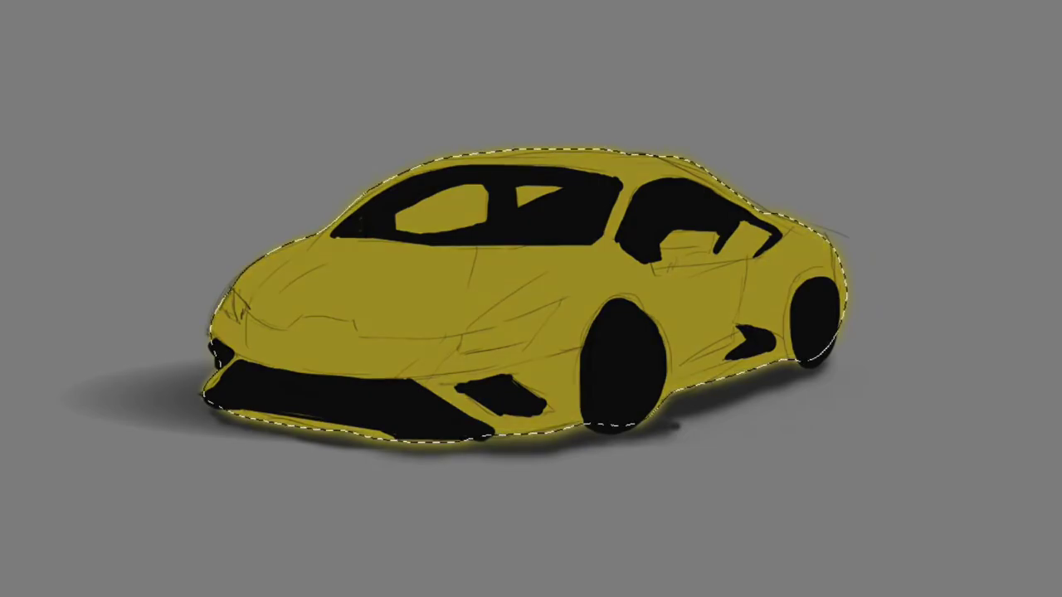
{"action": "left_click_drag", "start_coordinate": [415, 217], "coordinate": [555, 195]}
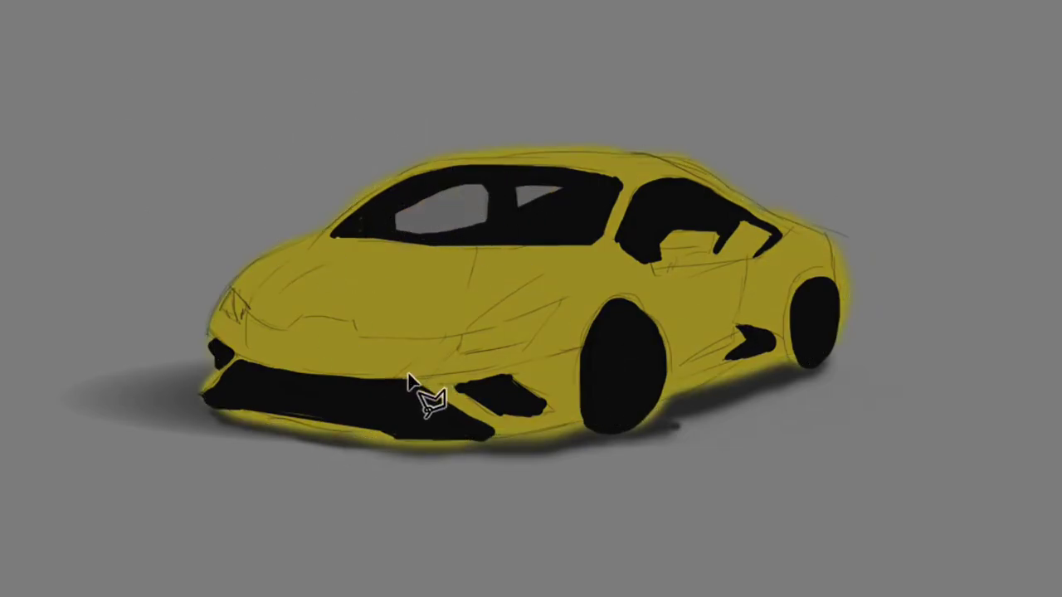
{"action": "left_click_drag", "start_coordinate": [412, 374], "coordinate": [590, 339]}
{"action": "left_click", "coordinate": [595, 421]}
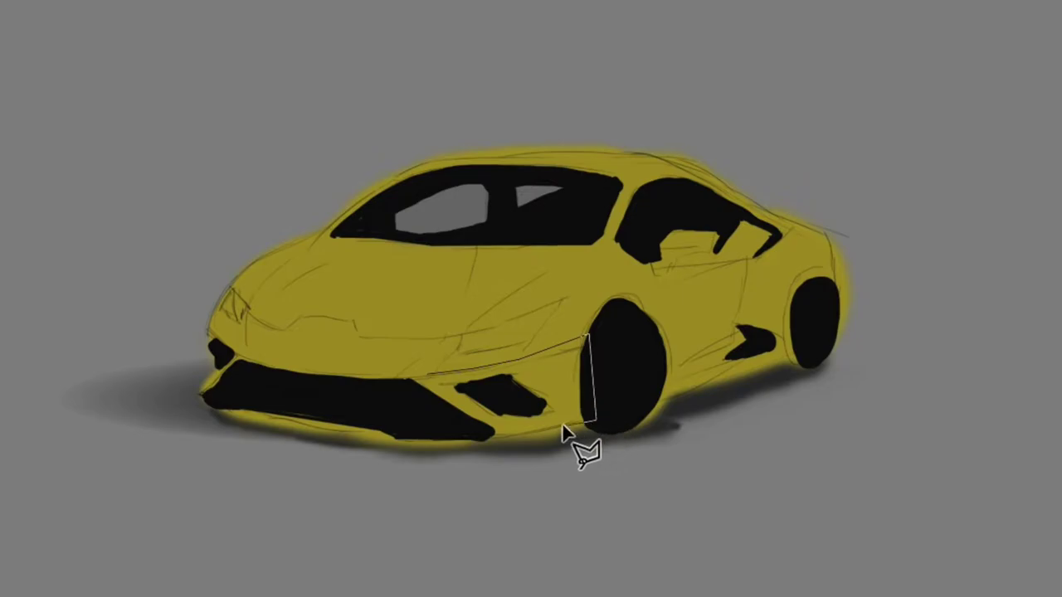
{"action": "left_click", "coordinate": [511, 435]}
{"action": "double_click", "coordinate": [426, 377]}
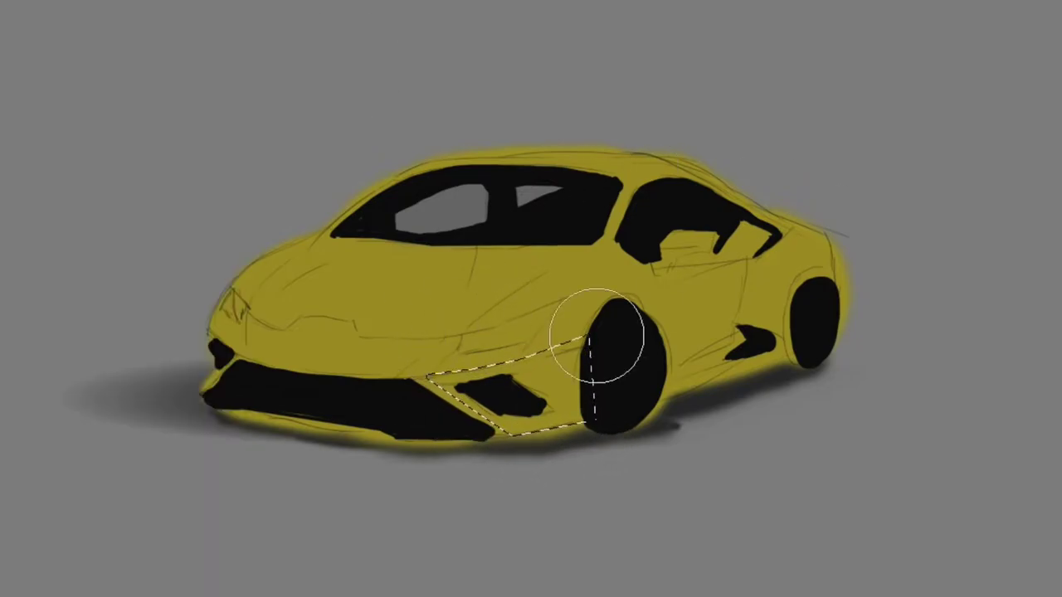
- Shade the lower front panel near the front wheel darker with a soft brush
{"action": "key", "text": "bracketright"}
{"action": "key", "text": "bracketright"}
{"action": "key", "text": "bracketright"}
{"action": "left_click_drag", "start_coordinate": [481, 284], "coordinate": [445, 321]}
{"action": "key", "text": "bracketleft"}
{"action": "key", "text": "bracketleft"}
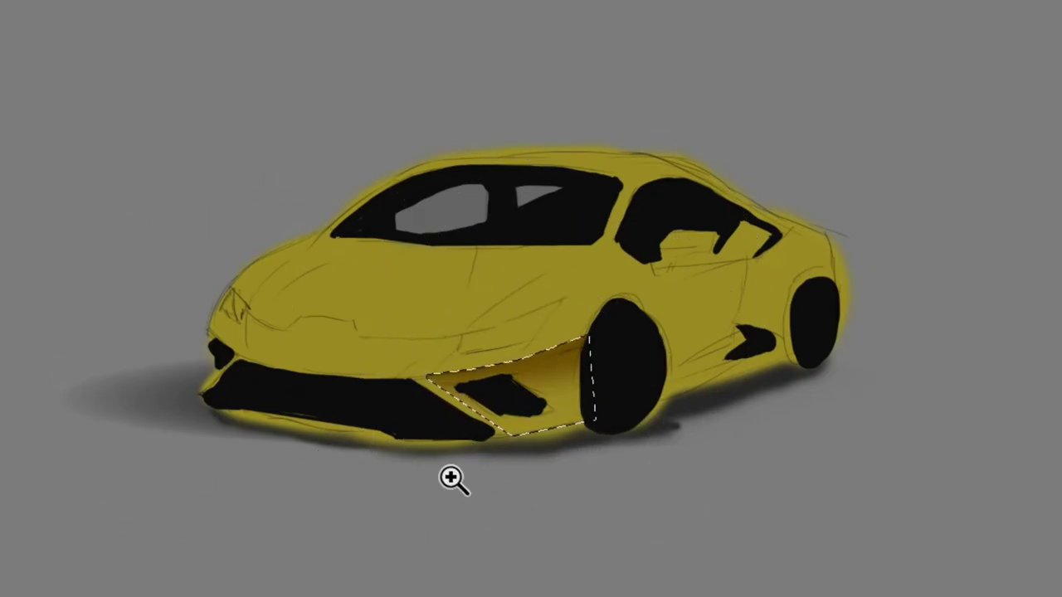
{"action": "key", "text": "bracketright"}
{"action": "key", "text": "bracketright"}
{"action": "key", "text": "bracketright"}
{"action": "key", "text": "ctrl+d"}
- Lasso and shade the area around the headlight and the front wheel arch darker
{"action": "key", "text": "l"}
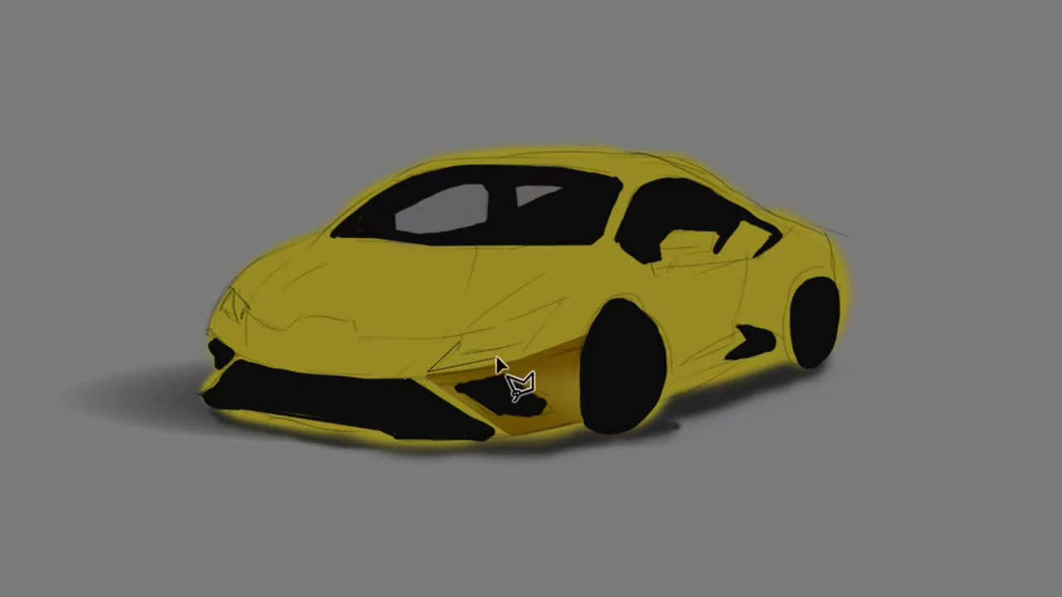
{"action": "mouse_move", "coordinate": [509, 379]}
{"action": "left_mouse_down"}
{"action": "mouse_move", "coordinate": [538, 330]}
{"action": "mouse_move", "coordinate": [467, 349]}
{"action": "left_mouse_up"}
{"action": "key", "text": "b"}
{"action": "key", "text": "l"}
{"action": "mouse_move", "coordinate": [592, 332]}
{"action": "left_mouse_down"}
{"action": "mouse_move", "coordinate": [565, 290]}
{"action": "mouse_move", "coordinate": [592, 331]}
{"action": "left_mouse_up"}
{"action": "key", "text": "b"}
{"action": "left_click_drag", "start_coordinate": [710, 355], "coordinate": [688, 316]}
{"action": "key", "text": "ctrl+d"}
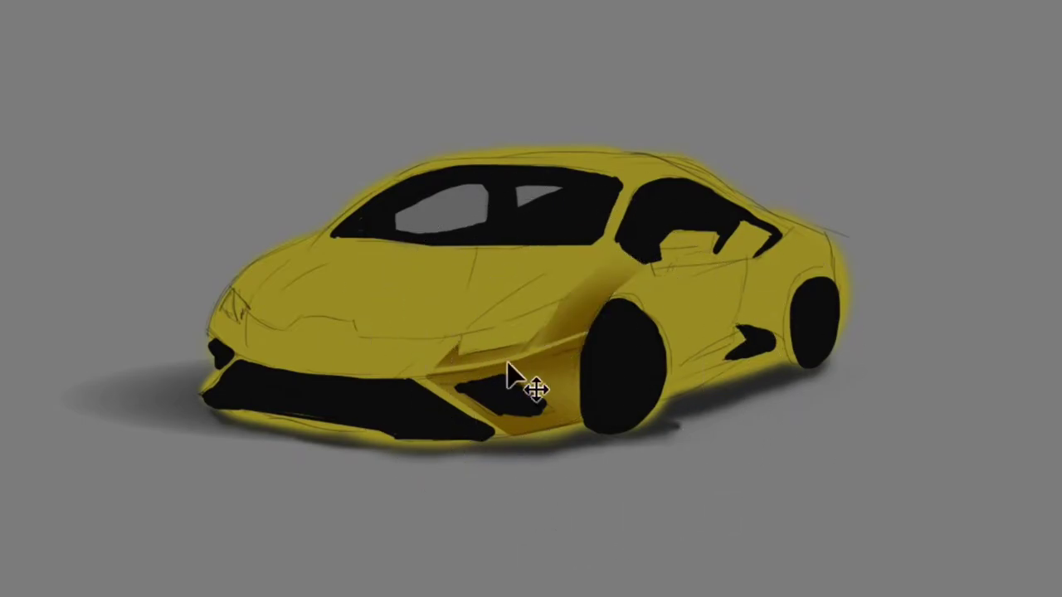
- Lasso and shade the front fender and upper front bumper darker
{"action": "mouse_move", "coordinate": [592, 273]}
{"action": "left_mouse_down"}
{"action": "mouse_move", "coordinate": [623, 259]}
{"action": "mouse_move", "coordinate": [464, 341]}
{"action": "mouse_move", "coordinate": [581, 282]}
{"action": "left_mouse_up"}
{"action": "key", "text": "b"}
{"action": "key", "text": "ctrl+d"}
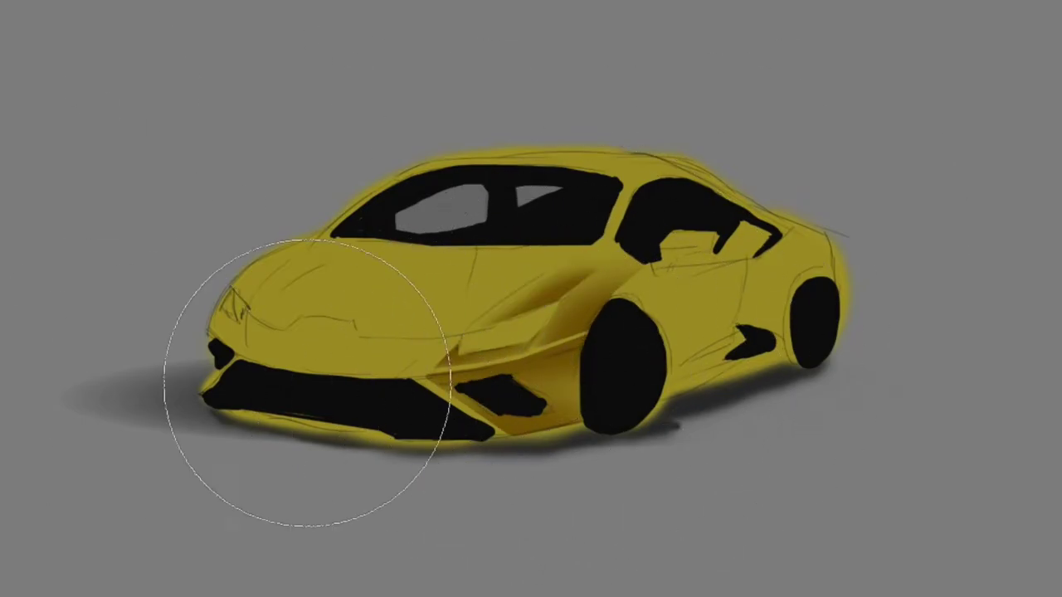
{"action": "key", "text": "l"}
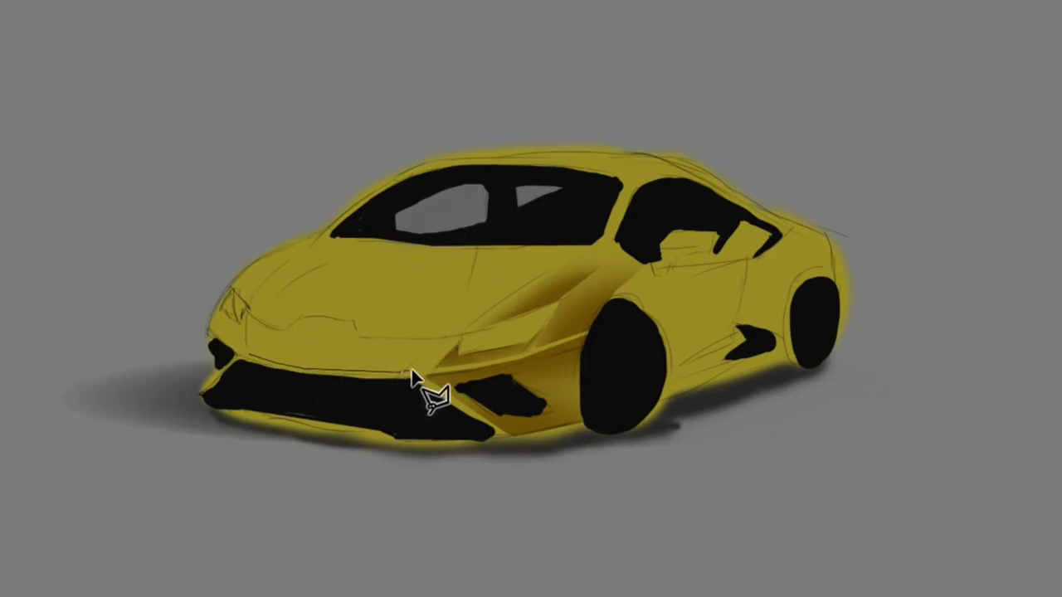
{"action": "left_click_drag", "start_coordinate": [441, 346], "coordinate": [256, 360]}
{"action": "key", "text": "b"}
{"action": "left_click_drag", "start_coordinate": [273, 410], "coordinate": [75, 460]}
{"action": "key", "text": "ctrl+d"}
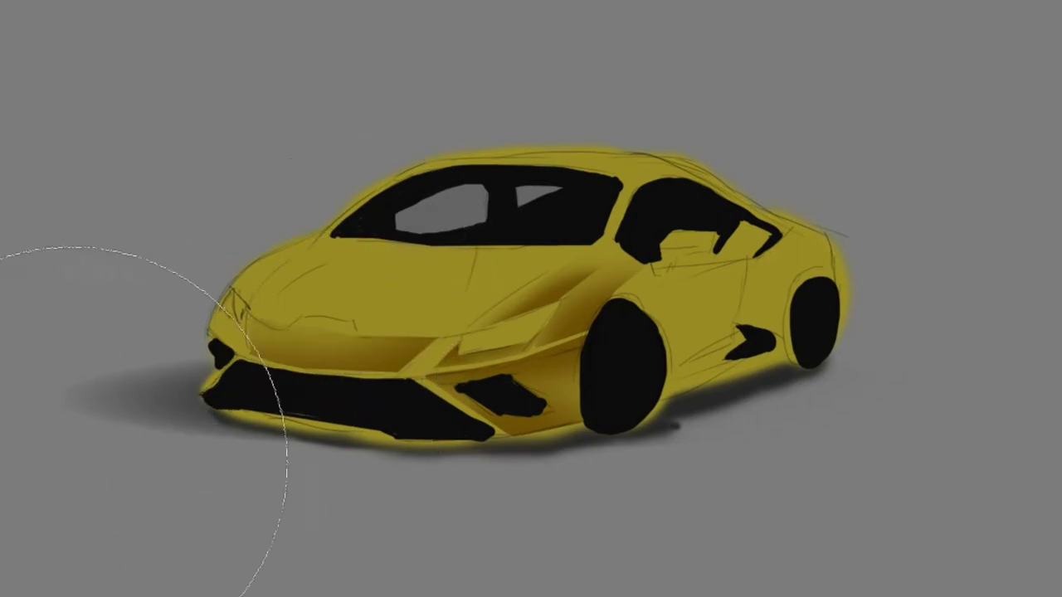
- Shade the area around the left headlight and the hood darker
{"action": "mouse_move", "coordinate": [256, 372]}
{"action": "left_mouse_down"}
{"action": "mouse_move", "coordinate": [273, 379]}
{"action": "mouse_move", "coordinate": [240, 332]}
{"action": "left_mouse_up"}
{"action": "key", "text": "b"}
{"action": "key", "text": "ctrl+d"}
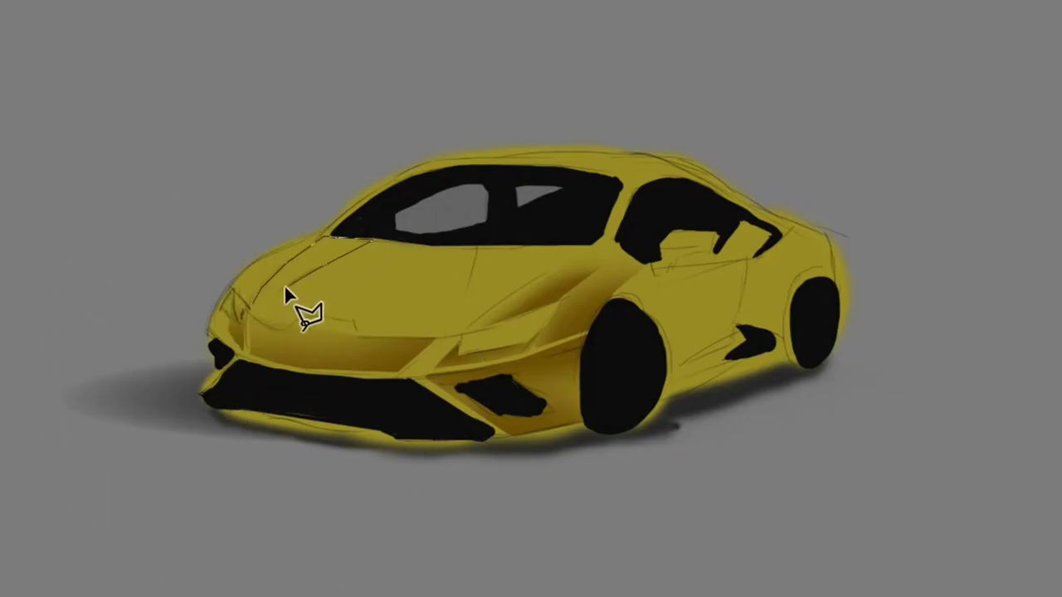
{"action": "left_click_drag", "start_coordinate": [285, 290], "coordinate": [265, 307]}
{"action": "key", "text": "b"}
{"action": "left_click_drag", "start_coordinate": [190, 237], "coordinate": [229, 199]}
{"action": "key", "text": "ctrl+d"}
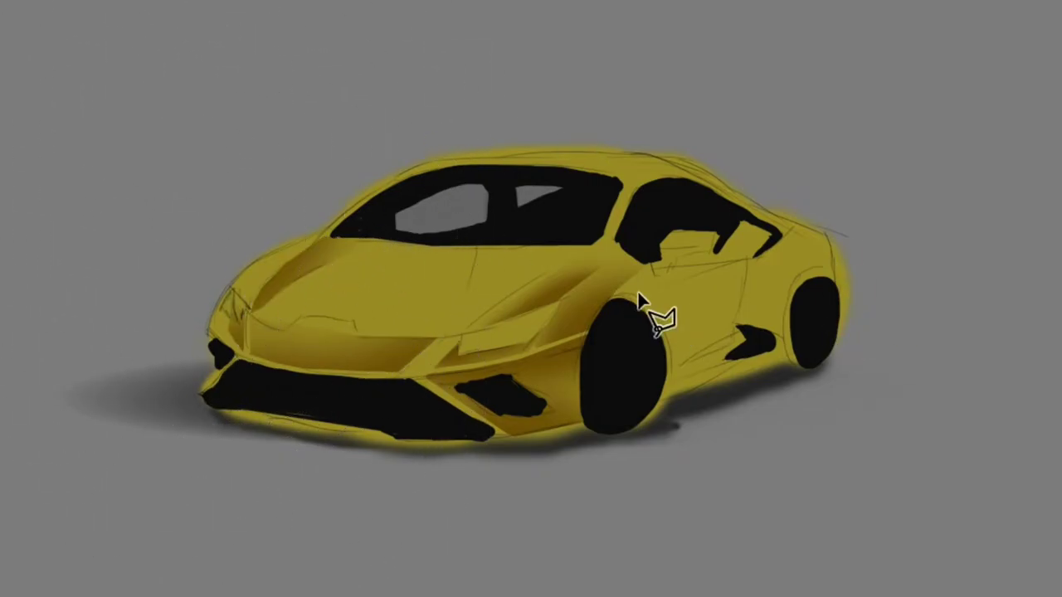
- Lasso the lower side panel and shade it darker
{"action": "mouse_move", "coordinate": [680, 386]}
{"action": "left_mouse_down"}
{"action": "mouse_move", "coordinate": [791, 304]}
{"action": "mouse_move", "coordinate": [588, 351]}
{"action": "left_mouse_up"}
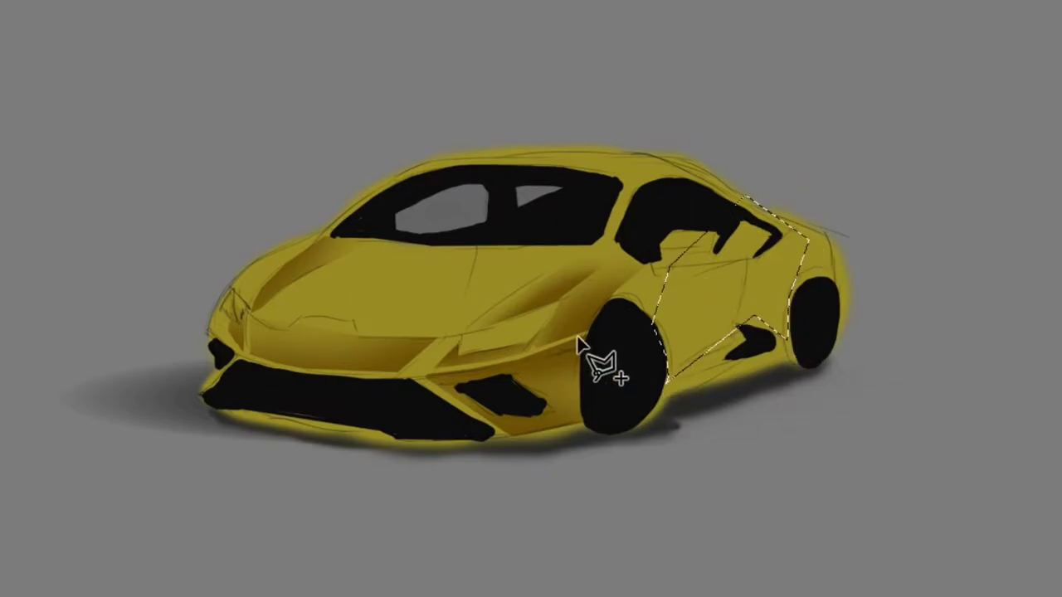
{"action": "key", "text": "b"}
{"action": "left_click_drag", "start_coordinate": [723, 332], "coordinate": [343, 356]}
{"action": "key", "text": "ctrl+d"}
- Lasso and paint the side mirror, then paint another selected side panel area
{"action": "key", "text": "l"}
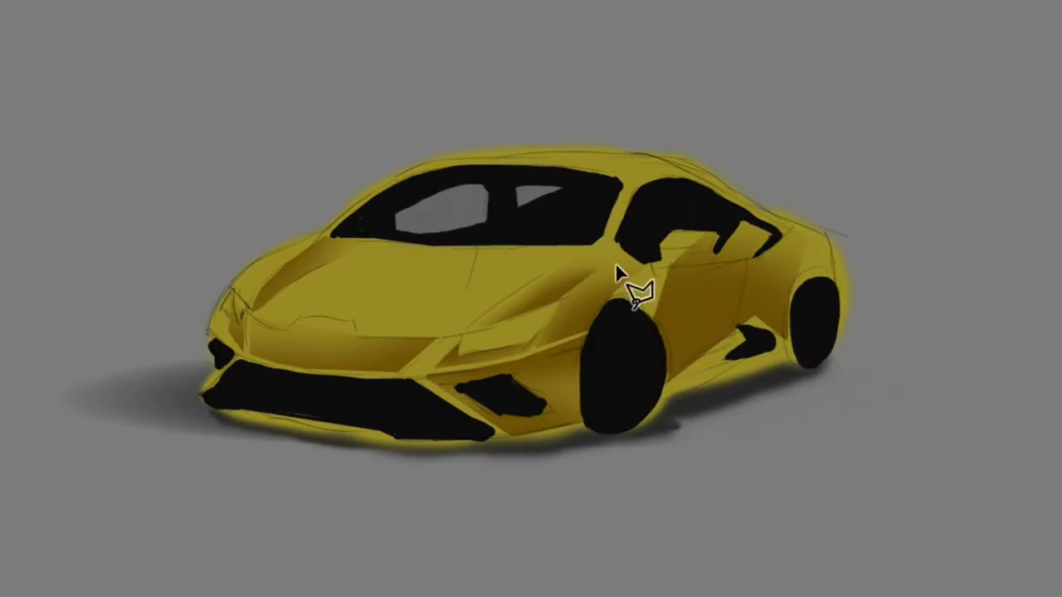
{"action": "left_click_drag", "start_coordinate": [660, 244], "coordinate": [664, 270]}
{"action": "key", "text": "b"}
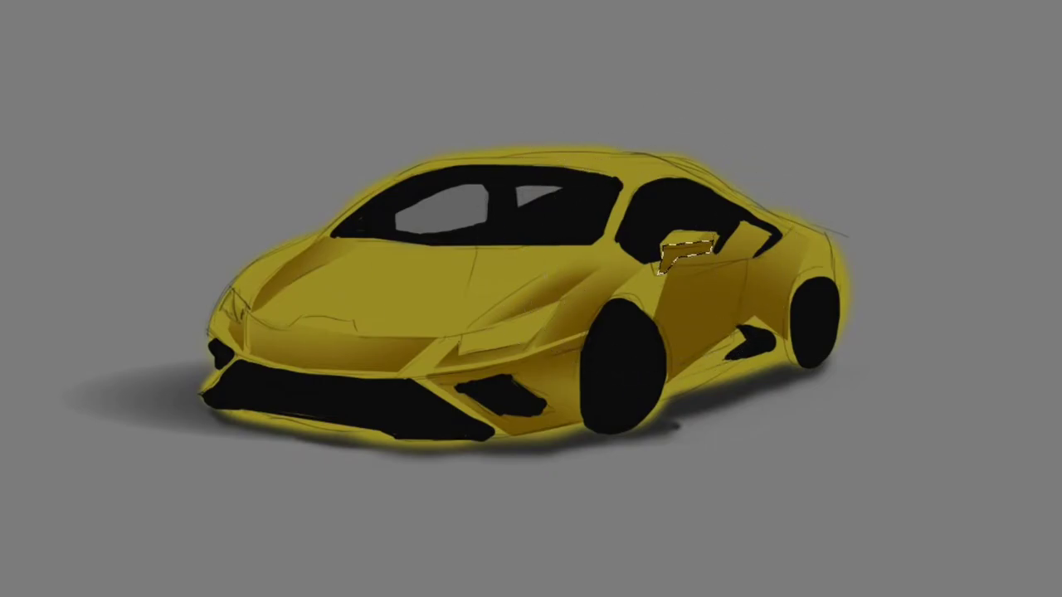
{"action": "key", "text": "ctrl+d"}
{"action": "key", "text": "bracketleft"}
{"action": "key", "text": "bracketleft"}
{"action": "key", "text": "bracketleft"}
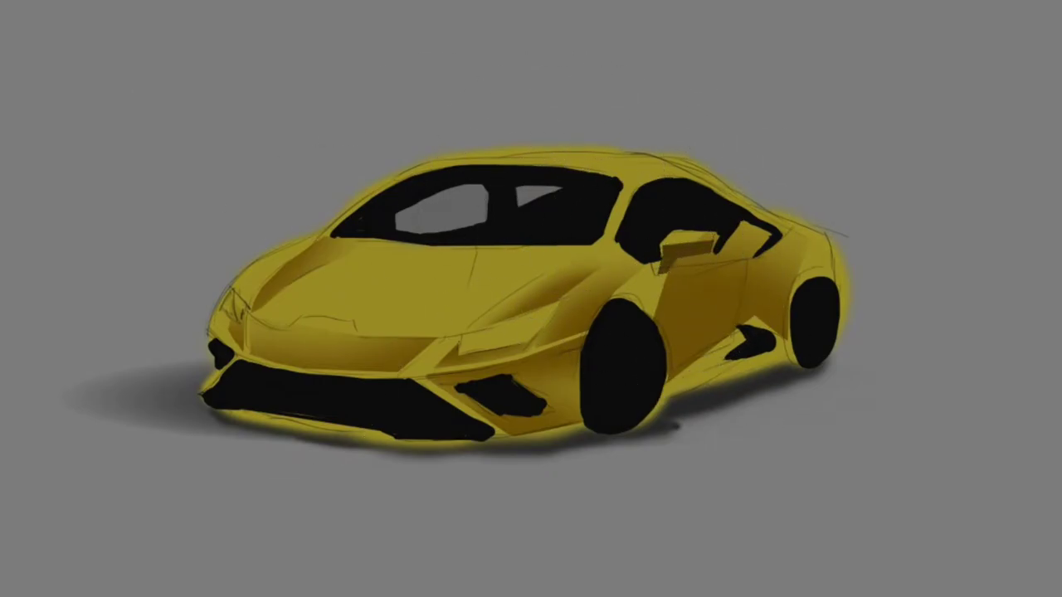
{"action": "left_click", "coordinate": [801, 312]}
{"action": "key", "text": "b"}
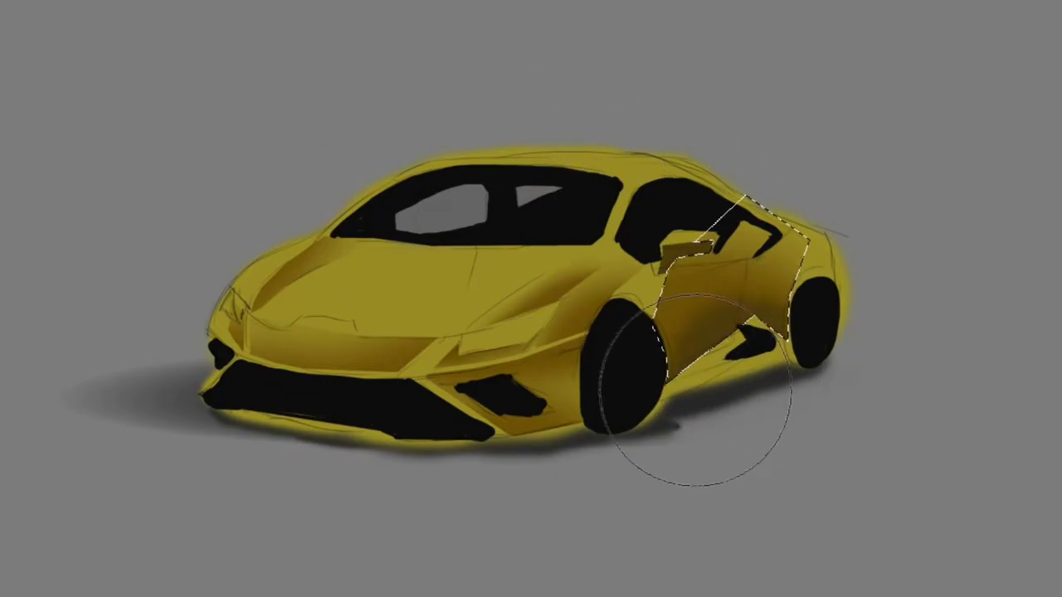
{"action": "key", "text": "ctrl+d"}
- Lasso both headlights and fill each one solid black
{"action": "key", "text": "l"}
{"action": "left_click_drag", "start_coordinate": [467, 348], "coordinate": [467, 341]}
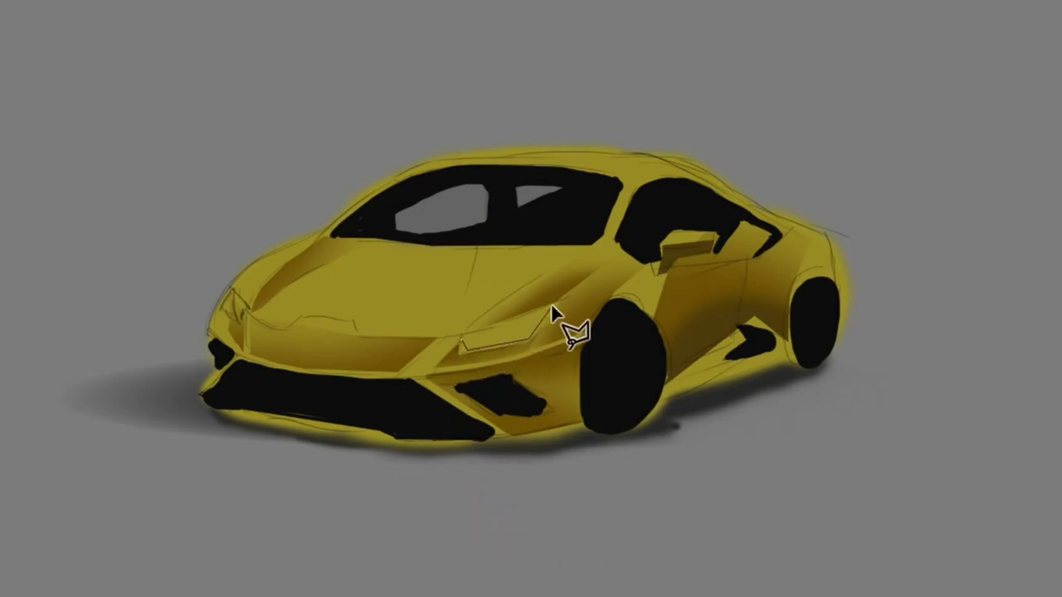
{"action": "key", "text": "alt+BackSpace"}
{"action": "key", "text": "ctrl+d"}
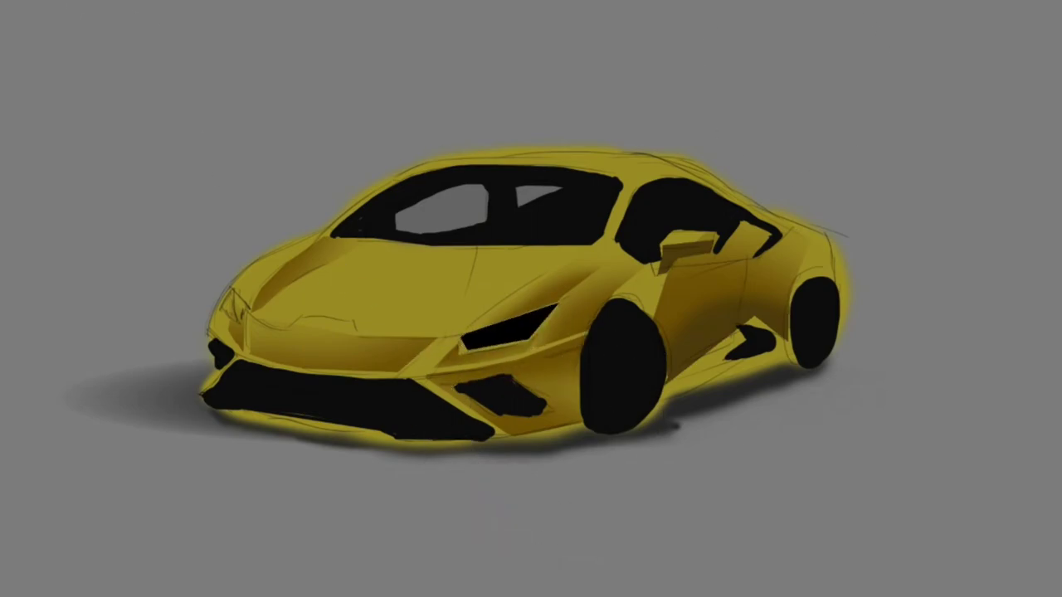
{"action": "left_click_drag", "start_coordinate": [235, 286], "coordinate": [231, 326]}
{"action": "key", "text": "alt+BackSpace"}
{"action": "key", "text": "ctrl+d"}
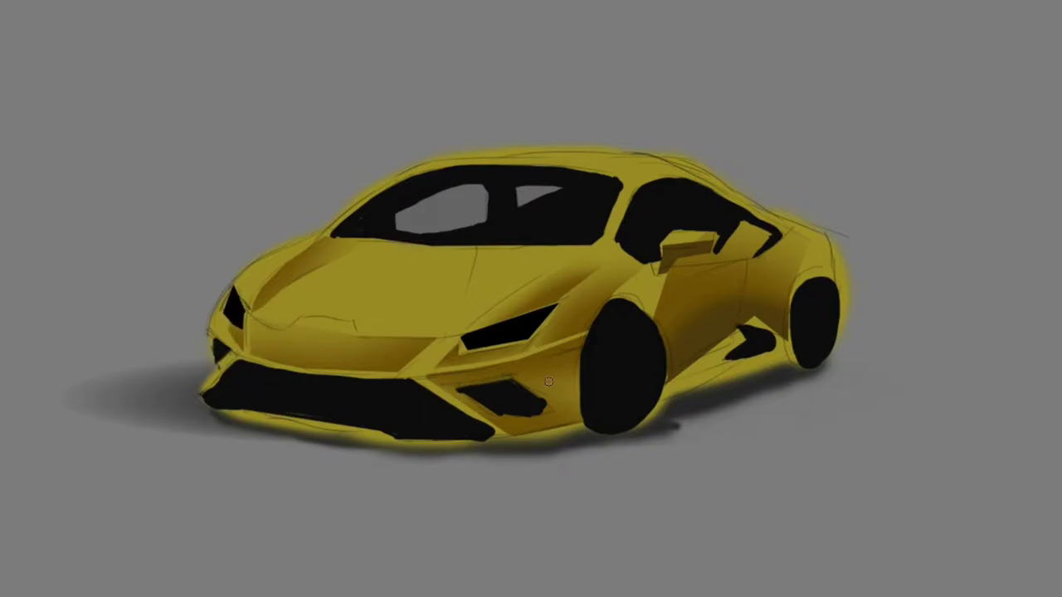
- Darken the front bumper's lower edge and shade yellow over the window shapes and side intake
{"action": "left_click_drag", "start_coordinate": [464, 455], "coordinate": [181, 408]}
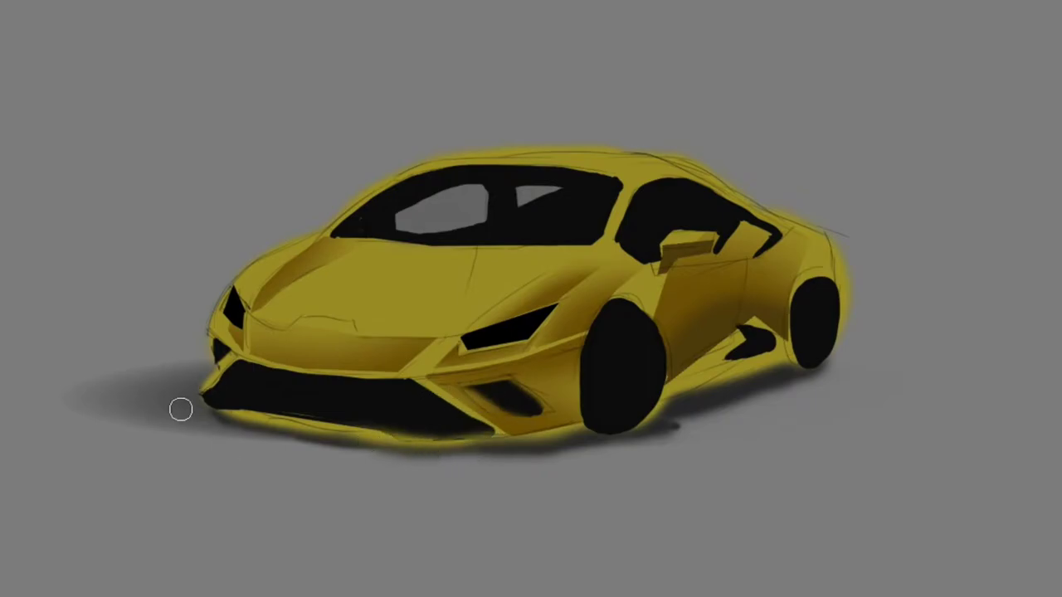
{"action": "left_click_drag", "start_coordinate": [585, 319], "coordinate": [666, 422]}
{"action": "key", "text": "ctrl+z"}
{"action": "mouse_move", "coordinate": [746, 207]}
{"action": "left_mouse_down"}
{"action": "mouse_move", "coordinate": [711, 256]}
{"action": "mouse_move", "coordinate": [693, 242]}
{"action": "left_mouse_up"}
{"action": "left_click_drag", "start_coordinate": [730, 340], "coordinate": [758, 336]}
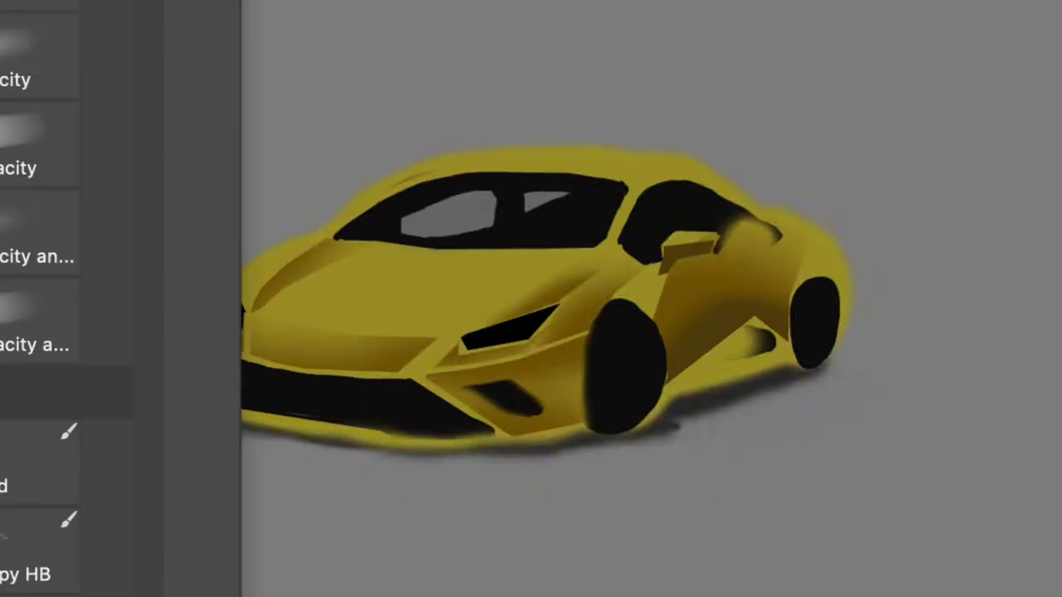
{"action": "left_click", "coordinate": [224, 580]}
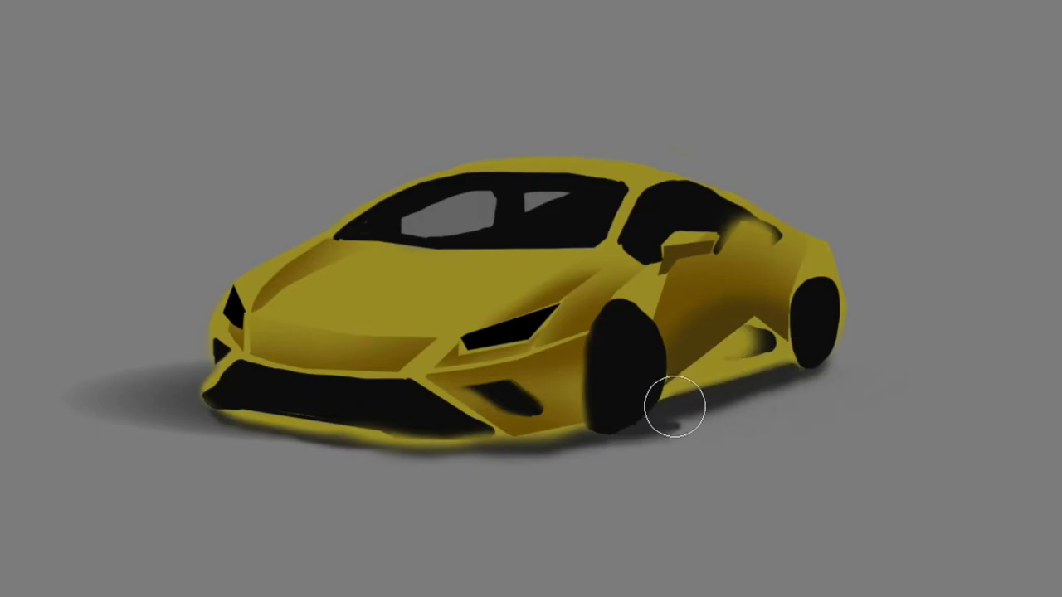
- Brush a dark shadow under the car and a light reflection on the windshield
{"action": "mouse_move", "coordinate": [788, 365]}
{"action": "left_mouse_down"}
{"action": "mouse_move", "coordinate": [454, 471]}
{"action": "mouse_move", "coordinate": [427, 440]}
{"action": "mouse_move", "coordinate": [249, 429]}
{"action": "left_mouse_up"}
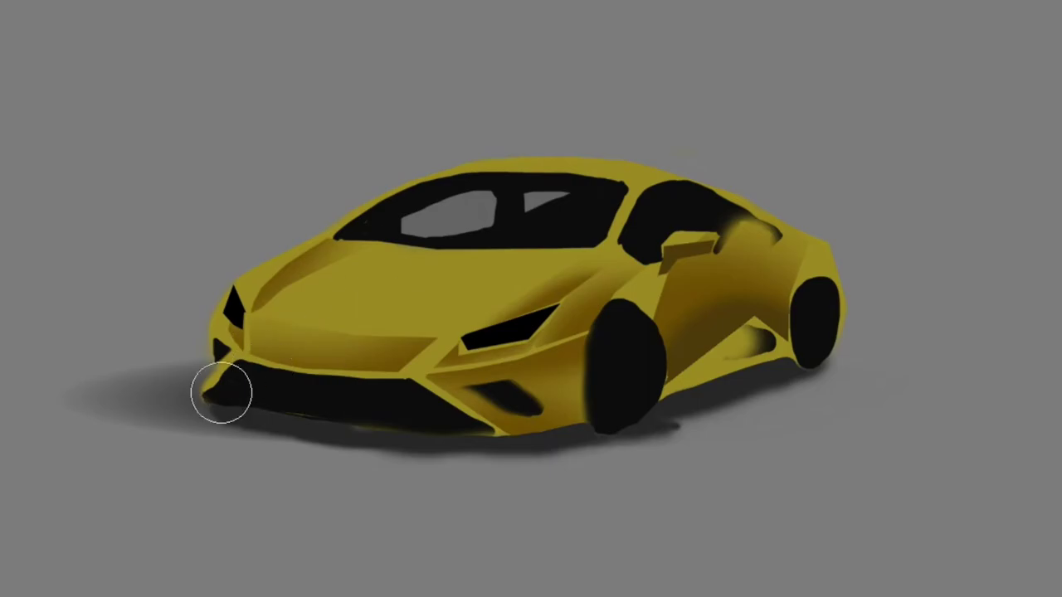
{"action": "left_click_drag", "start_coordinate": [221, 390], "coordinate": [204, 375]}
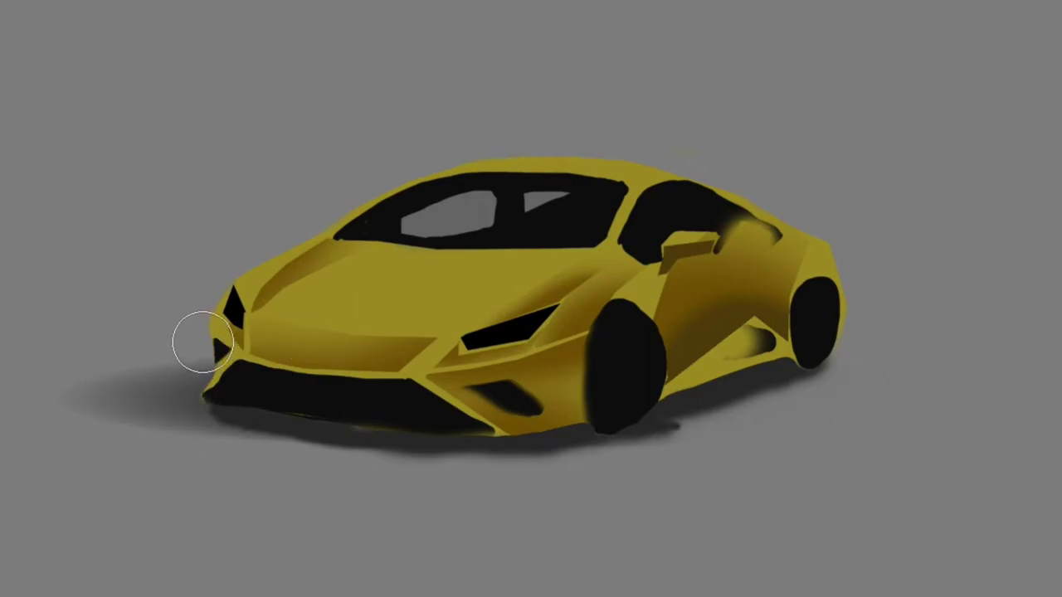
{"action": "mouse_move", "coordinate": [379, 185]}
{"action": "left_mouse_down"}
{"action": "mouse_move", "coordinate": [461, 217]}
{"action": "mouse_move", "coordinate": [376, 224]}
{"action": "left_mouse_up"}
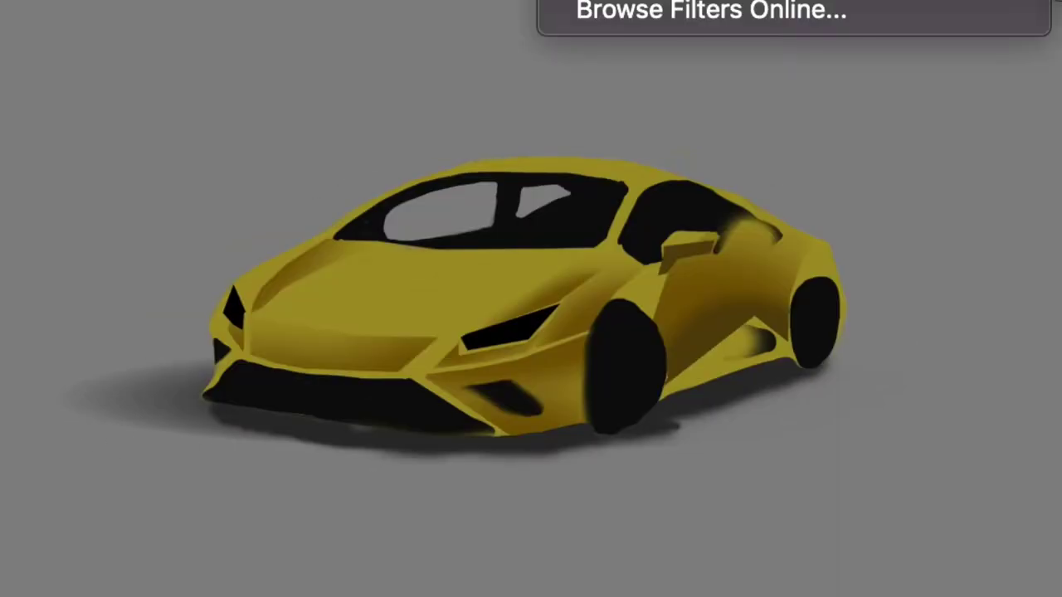
- Select an ellipse around the front wheel and paint it black, then undo the attempt
{"action": "left_click_drag", "start_coordinate": [551, 298], "coordinate": [666, 427]}
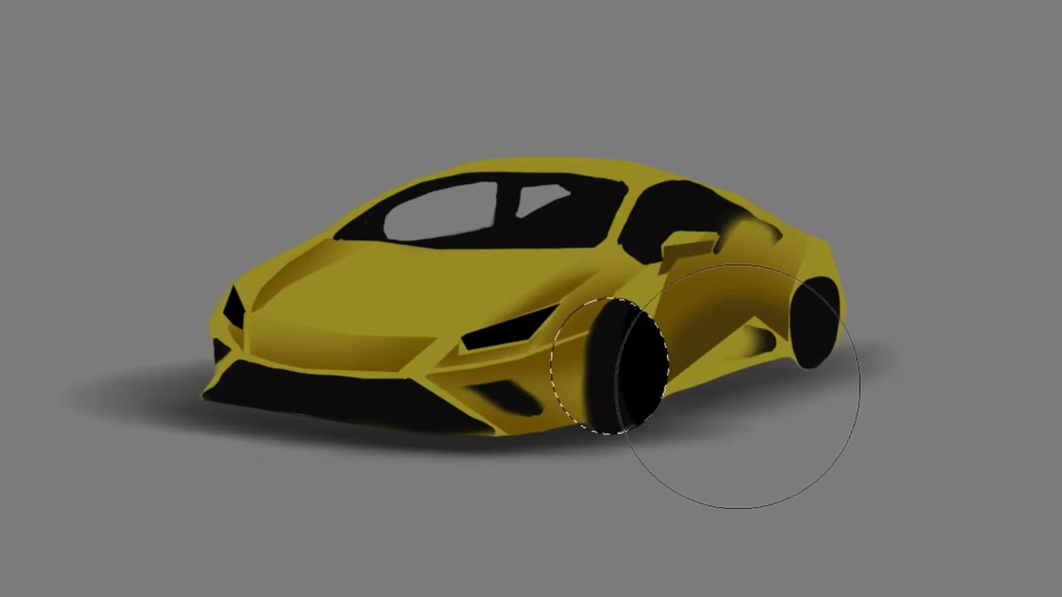
{"action": "left_click_drag", "start_coordinate": [710, 426], "coordinate": [643, 394]}
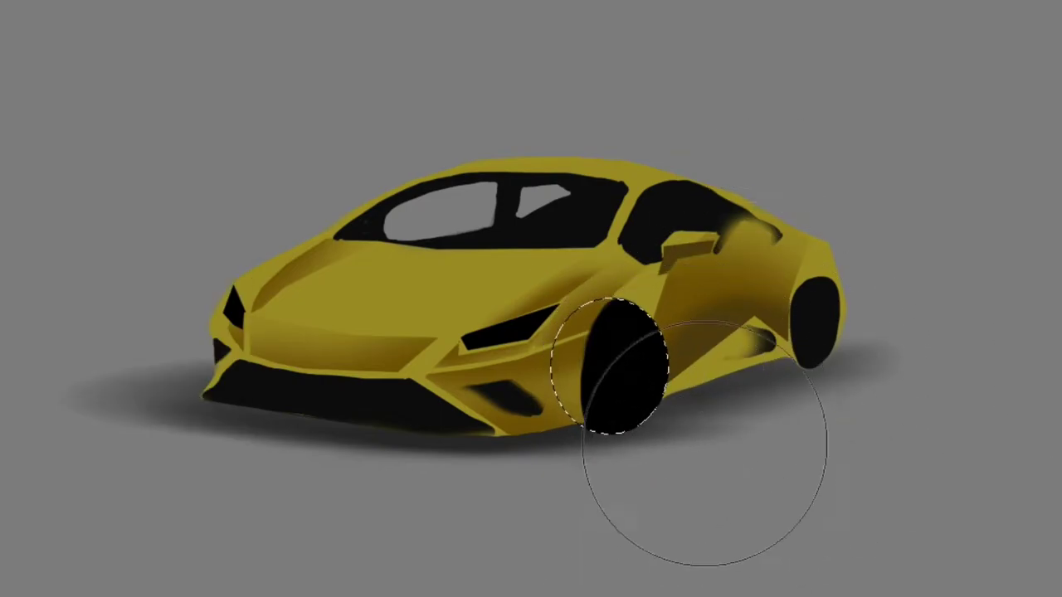
{"action": "key", "text": "ctrl+d"}
{"action": "key", "text": "ctrl+z"}
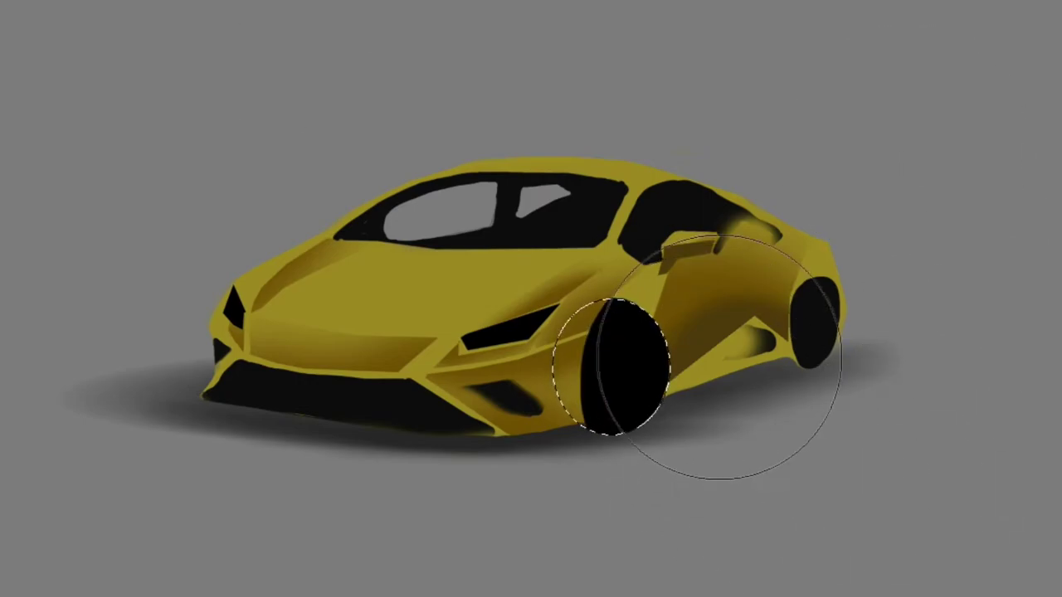
{"action": "key", "text": "ctrl+d"}
{"action": "key", "text": "ctrl+z"}
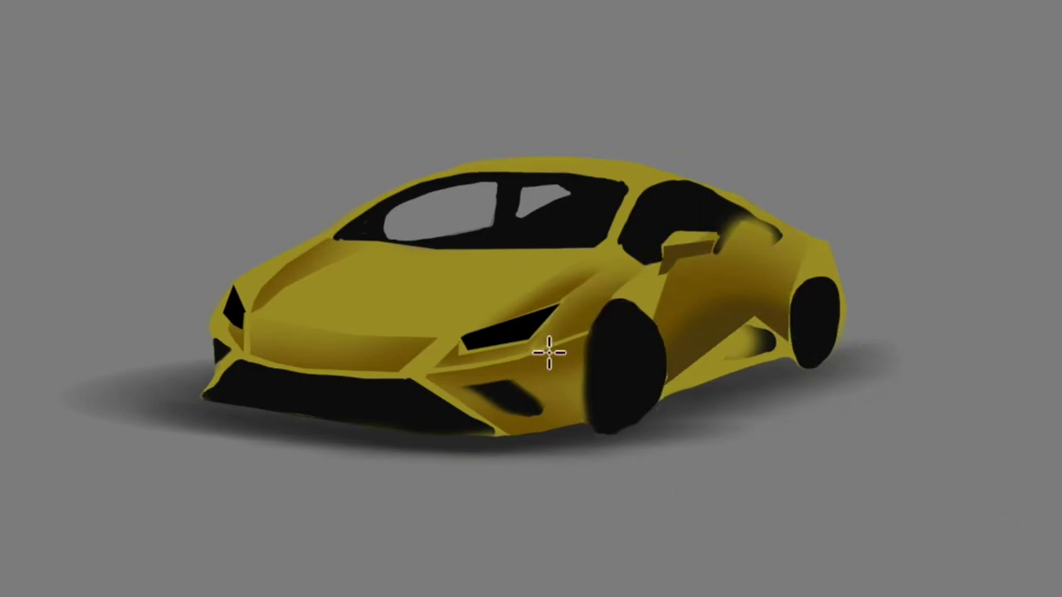
- Reselect a new front-wheel ellipse and paint it solid black, undoing a stray dark stroke
{"action": "mouse_move", "coordinate": [577, 298]}
{"action": "left_mouse_down"}
{"action": "mouse_move", "coordinate": [678, 407]}
{"action": "mouse_move", "coordinate": [673, 436]}
{"action": "left_mouse_up"}
{"action": "key", "text": "b"}
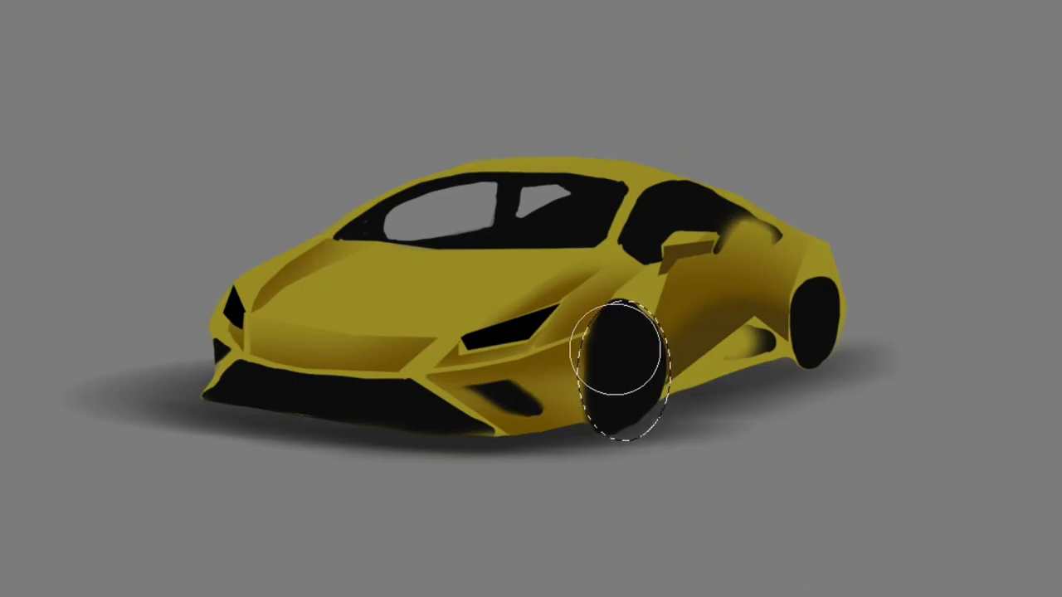
{"action": "left_click_drag", "start_coordinate": [615, 349], "coordinate": [628, 403]}
{"action": "key", "text": "ctrl+d"}
{"action": "key", "text": "ctrl+d"}
{"action": "scroll", "coordinate": [706, 374], "scroll_direction": "down", "scroll_amount": 1}
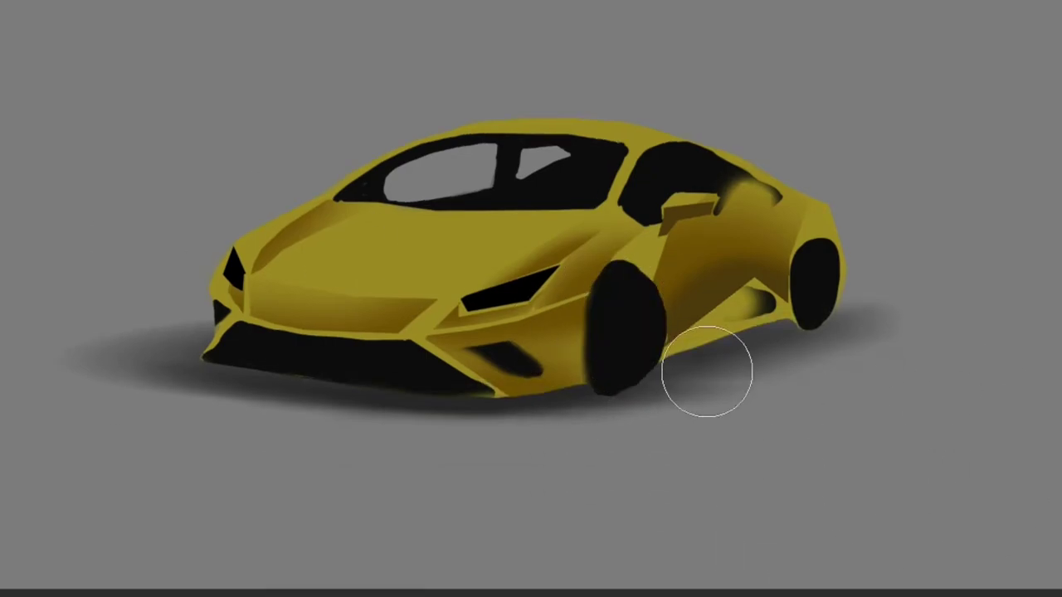
{"action": "left_click_drag", "start_coordinate": [600, 360], "coordinate": [608, 304]}
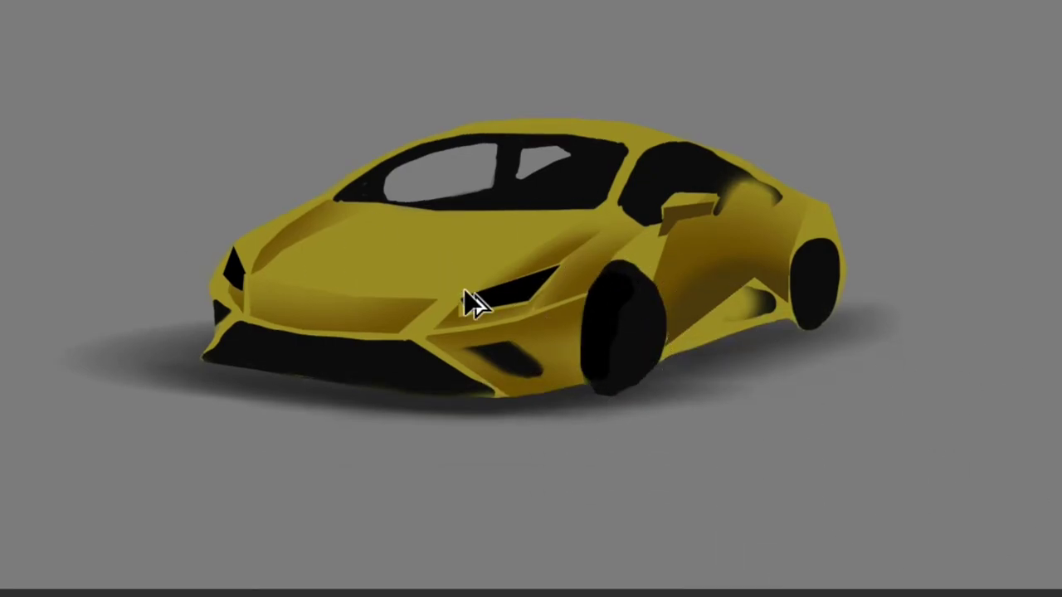
{"action": "key", "text": "ctrl+z"}
{"action": "key", "text": "ctrl+z"}
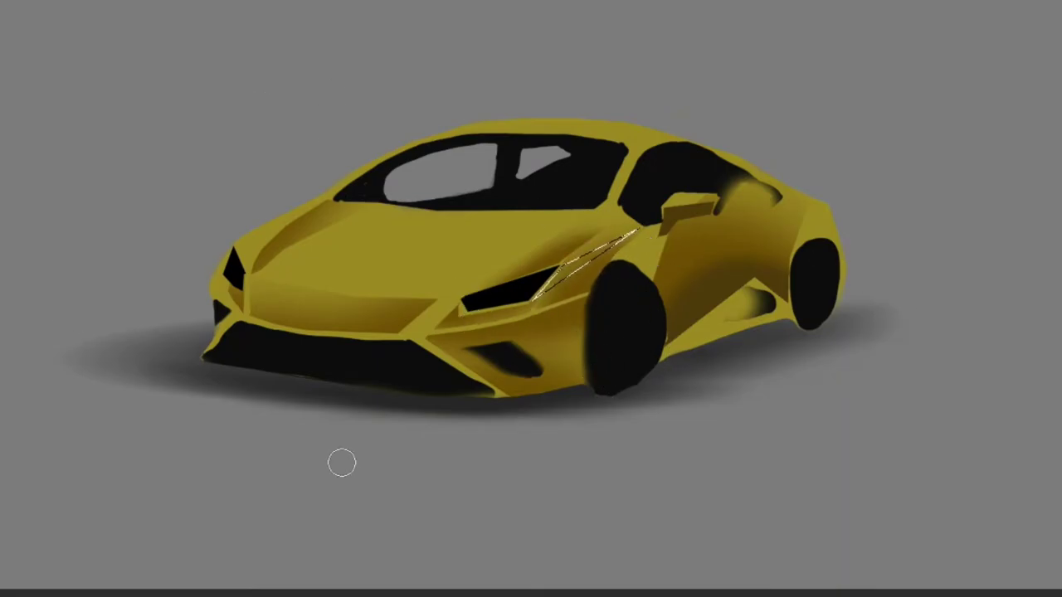
- Add a white fender highlight and lighten the bumper notch and a band along the bumper edge
{"action": "left_click_drag", "start_coordinate": [535, 296], "coordinate": [640, 227]}
{"action": "mouse_move", "coordinate": [399, 341]}
{"action": "left_mouse_down"}
{"action": "mouse_move", "coordinate": [444, 319]}
{"action": "mouse_move", "coordinate": [425, 339]}
{"action": "left_mouse_up"}
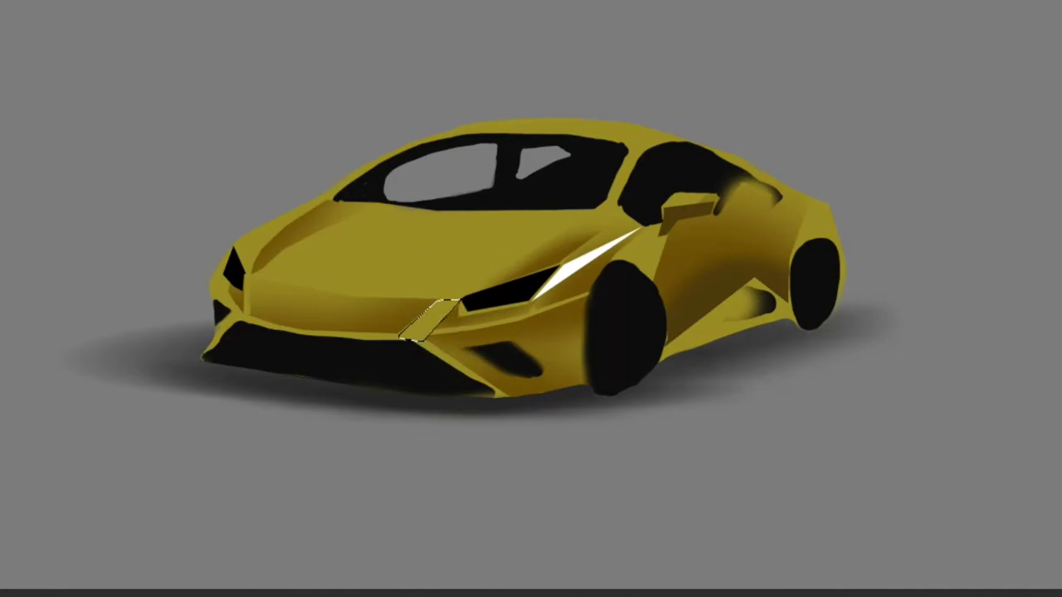
{"action": "left_click_drag", "start_coordinate": [626, 380], "coordinate": [255, 260]}
{"action": "key", "text": "l"}
{"action": "left_click_drag", "start_coordinate": [429, 333], "coordinate": [521, 325]}
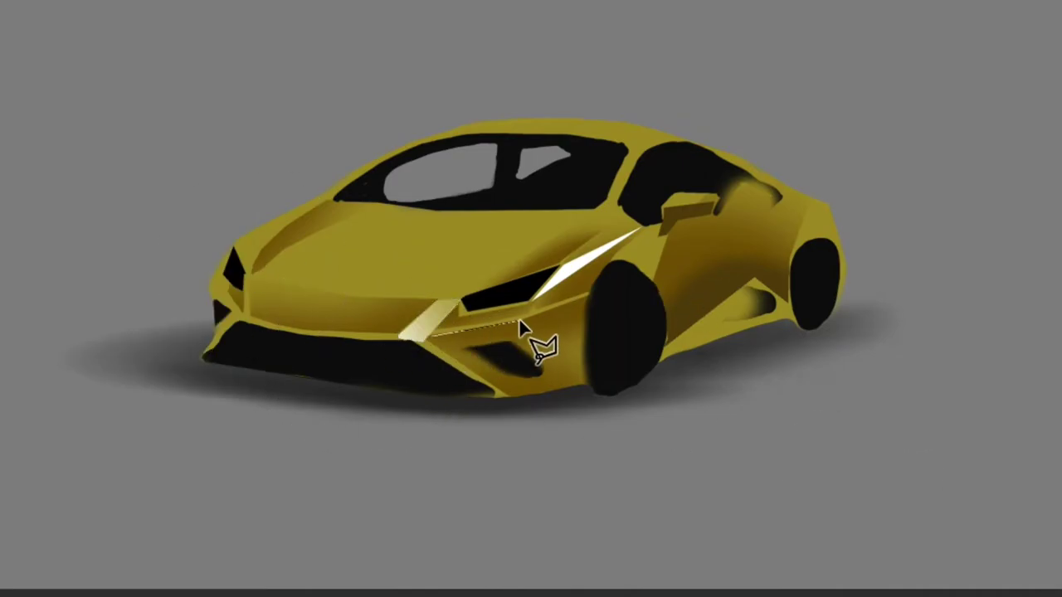
{"action": "left_click_drag", "start_coordinate": [587, 297], "coordinate": [448, 355]}
{"action": "left_click_drag", "start_coordinate": [497, 450], "coordinate": [442, 452]}
{"action": "key", "text": "ctrl+d"}
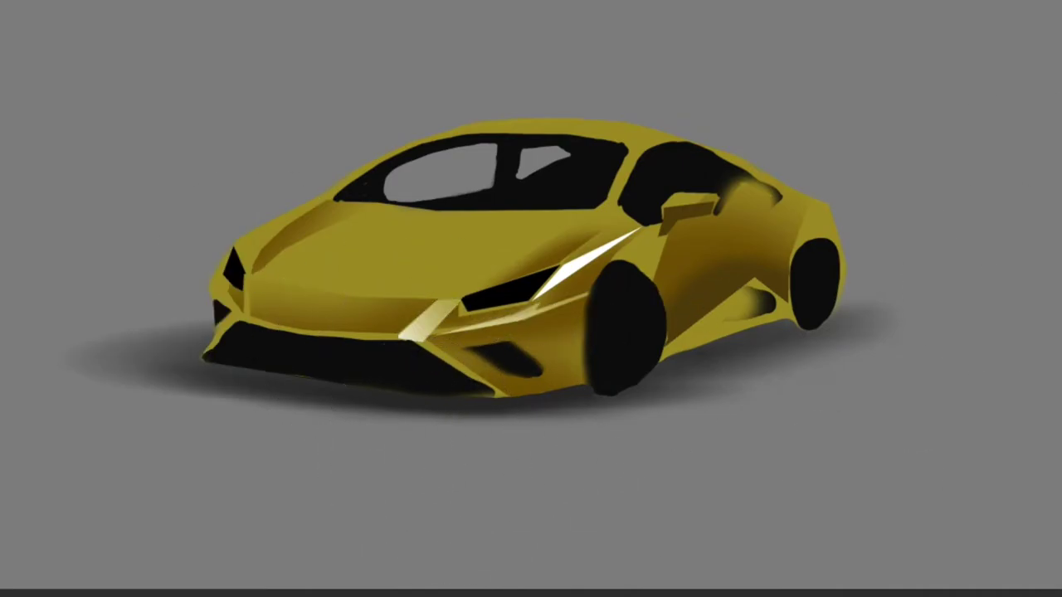
- Lighten a thin selected strip along the lower bumper edge
{"action": "left_click_drag", "start_coordinate": [585, 307], "coordinate": [564, 316]}
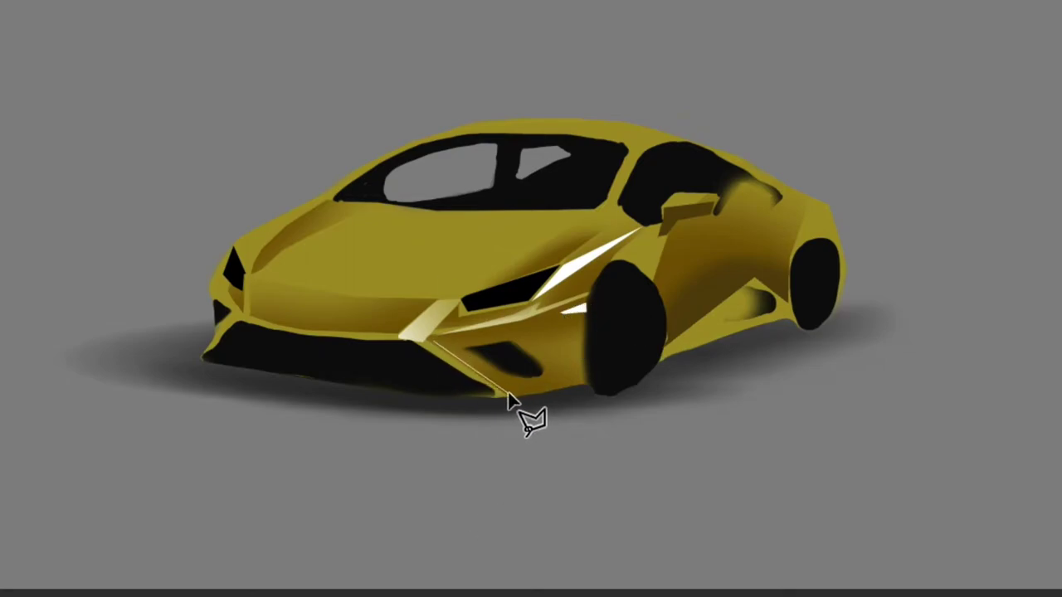
{"action": "left_click_drag", "start_coordinate": [432, 349], "coordinate": [434, 342]}
{"action": "left_click_drag", "start_coordinate": [464, 468], "coordinate": [564, 474]}
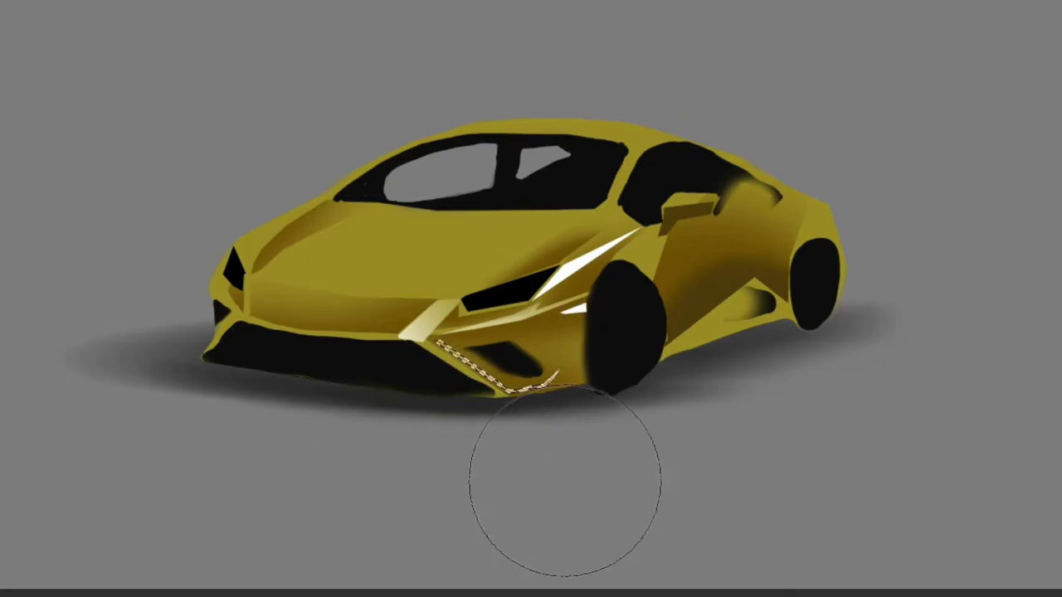
{"action": "key", "text": "ctrl+d"}
{"action": "key", "text": "l"}
- Lighten the front vent area and the strip along the lower vent edge
{"action": "mouse_move", "coordinate": [580, 398]}
{"action": "left_mouse_down"}
{"action": "mouse_move", "coordinate": [587, 329]}
{"action": "mouse_move", "coordinate": [586, 373]}
{"action": "left_mouse_up"}
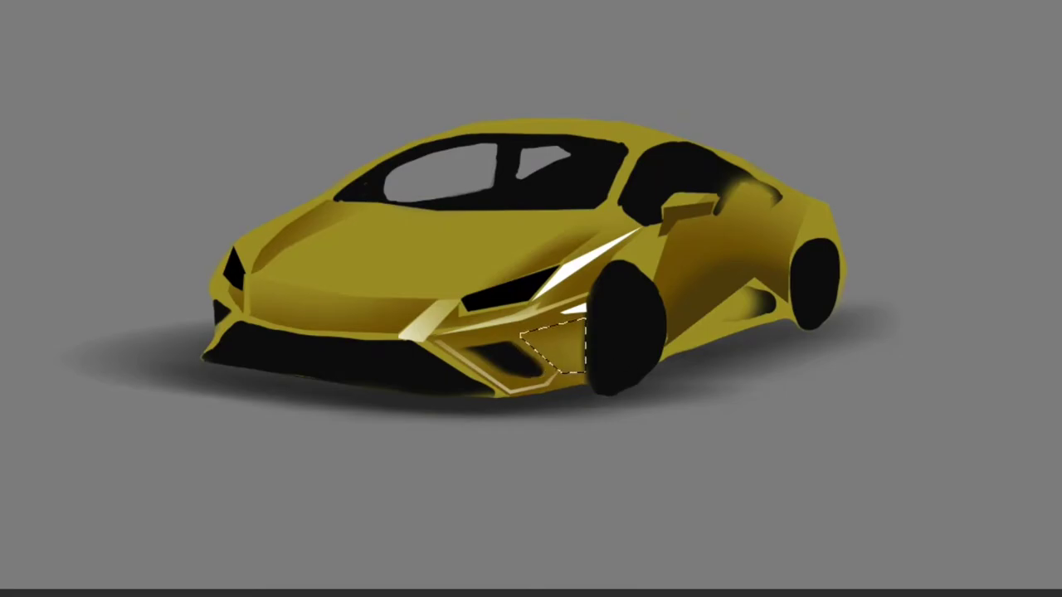
{"action": "key", "text": "b"}
{"action": "mouse_move", "coordinate": [604, 427]}
{"action": "left_mouse_down"}
{"action": "mouse_move", "coordinate": [581, 365]}
{"action": "mouse_move", "coordinate": [582, 389]}
{"action": "left_mouse_up"}
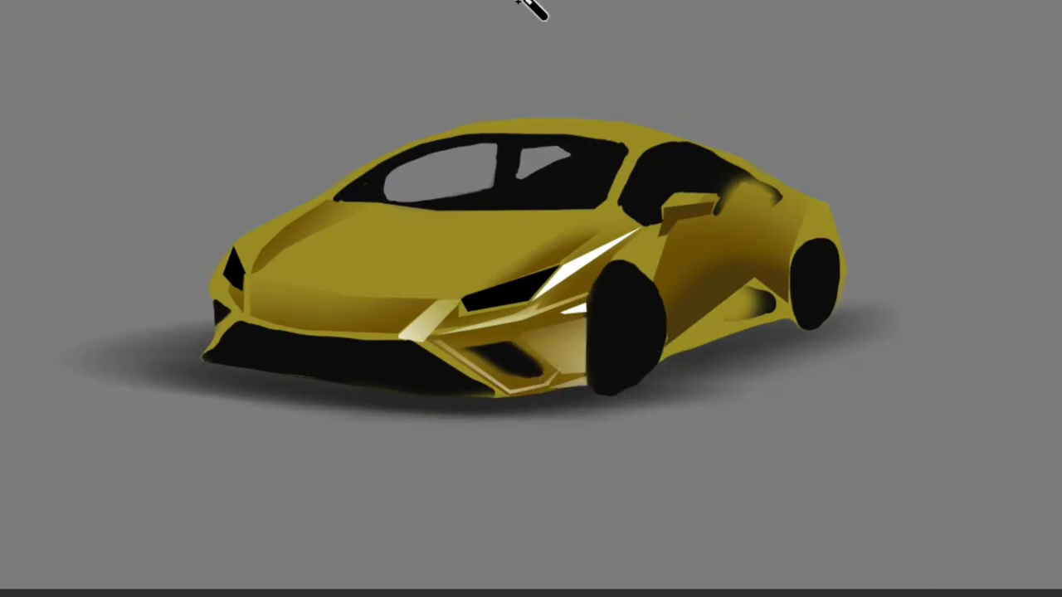
{"action": "left_click_drag", "start_coordinate": [539, 294], "coordinate": [456, 373]}
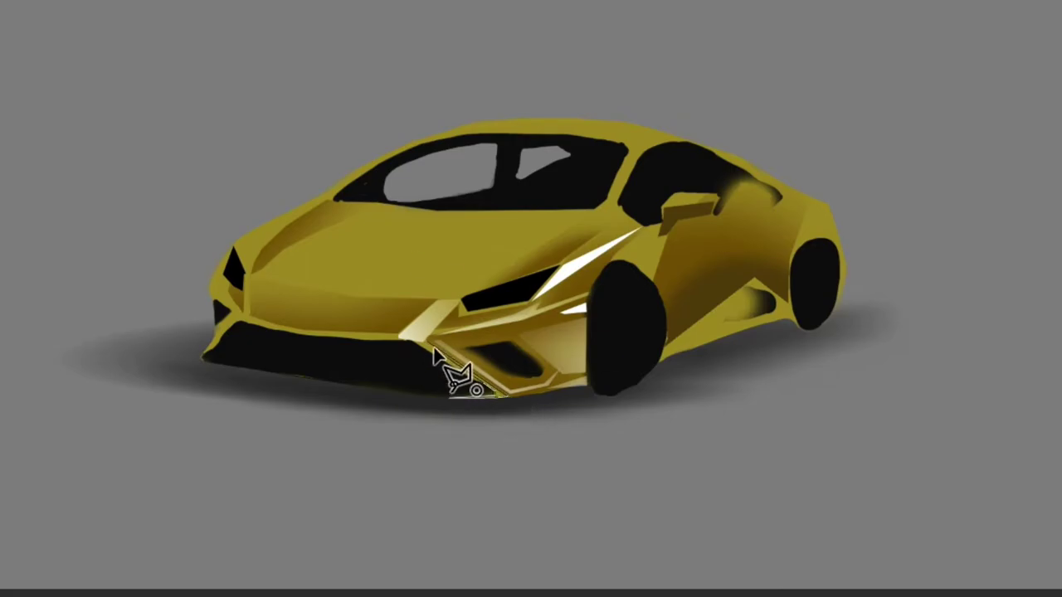
{"action": "key", "text": "b"}
{"action": "key", "text": "ctrl+d"}
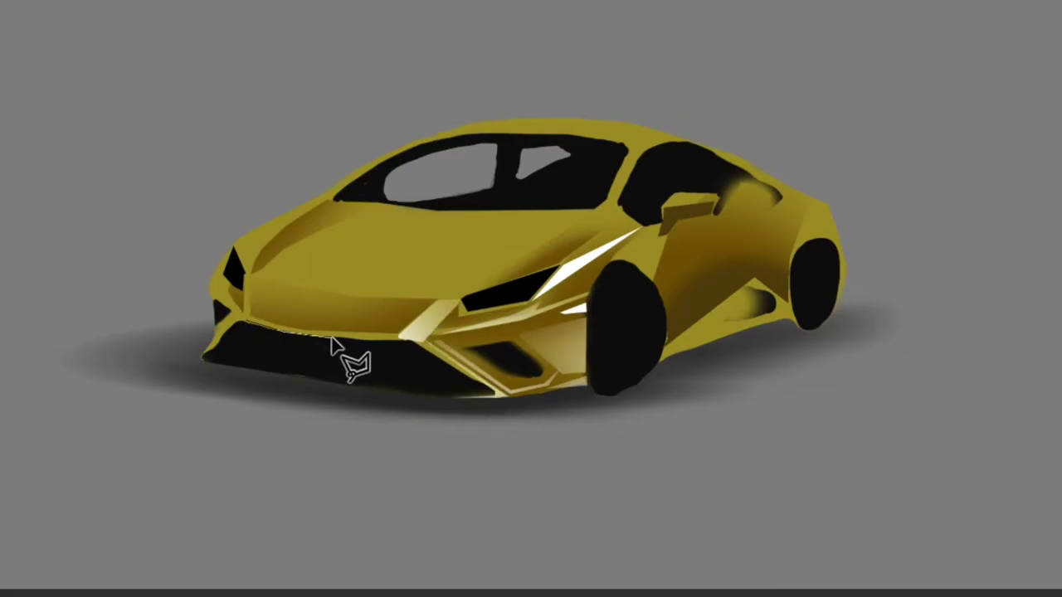
- Paint a light highlight along the left bumper's top edge
{"action": "left_click_drag", "start_coordinate": [237, 325], "coordinate": [367, 356]}
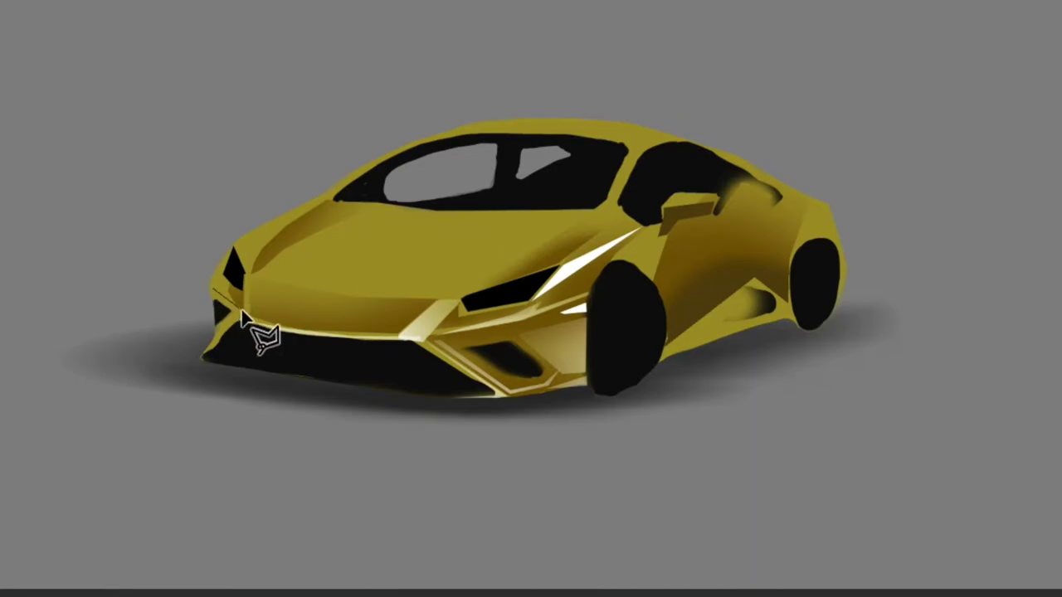
{"action": "mouse_move", "coordinate": [243, 318]}
{"action": "left_mouse_down"}
{"action": "mouse_move", "coordinate": [221, 367]}
{"action": "mouse_move", "coordinate": [237, 315]}
{"action": "mouse_move", "coordinate": [366, 300]}
{"action": "left_mouse_up"}
{"action": "key", "text": "b"}
- Select the grille area and paint it gold to match the hood
{"action": "left_click", "coordinate": [213, 360]}
{"action": "key", "text": "ctrl+d"}
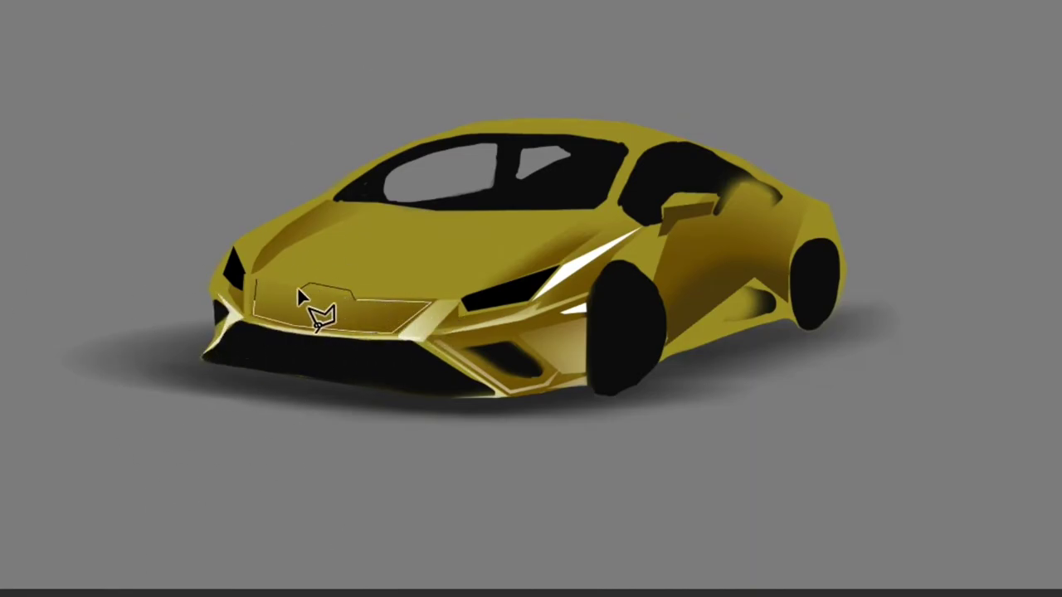
{"action": "double_click", "coordinate": [298, 290]}
{"action": "key", "text": "b"}
{"action": "left_click_drag", "start_coordinate": [421, 202], "coordinate": [349, 249]}
{"action": "key", "text": "ctrl+d"}
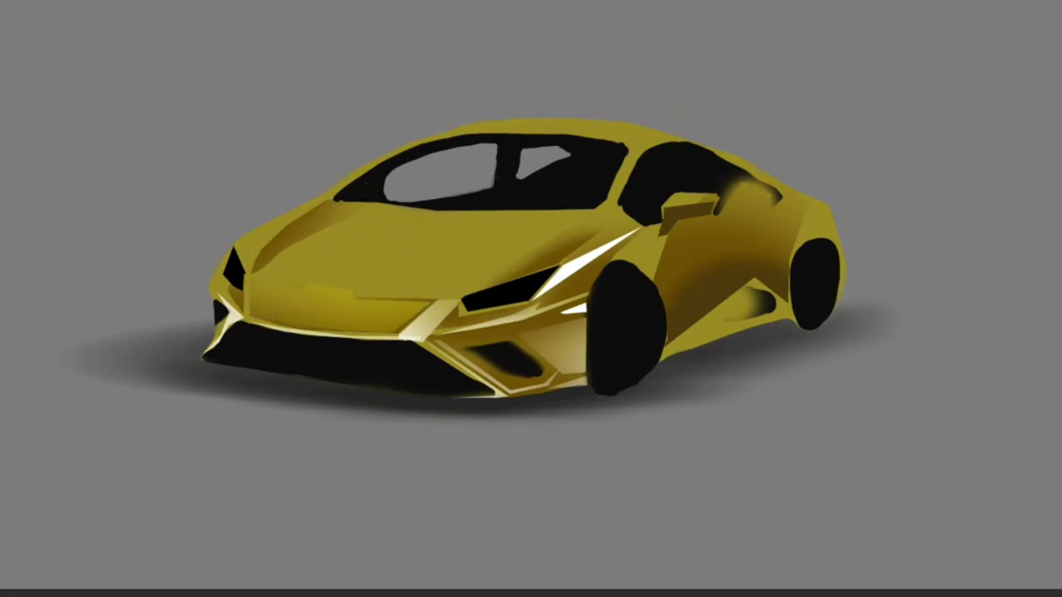
{"action": "key", "text": "q"}
{"action": "key", "text": "q"}
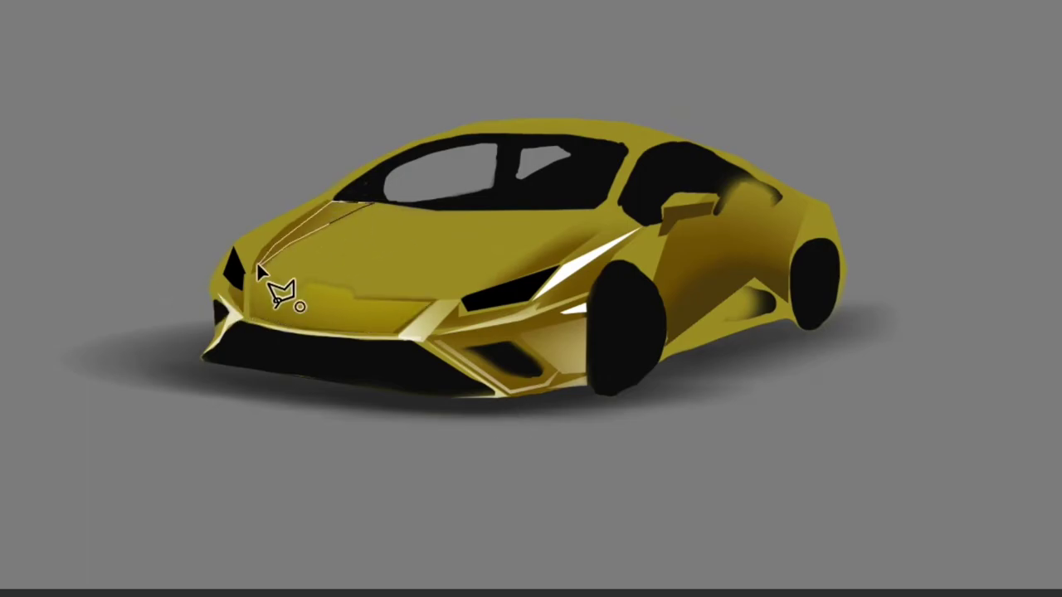
- Blend the bright hood crease into the yellow and add a soft fender highlight by the windshield
{"action": "left_click_drag", "start_coordinate": [258, 267], "coordinate": [364, 203]}
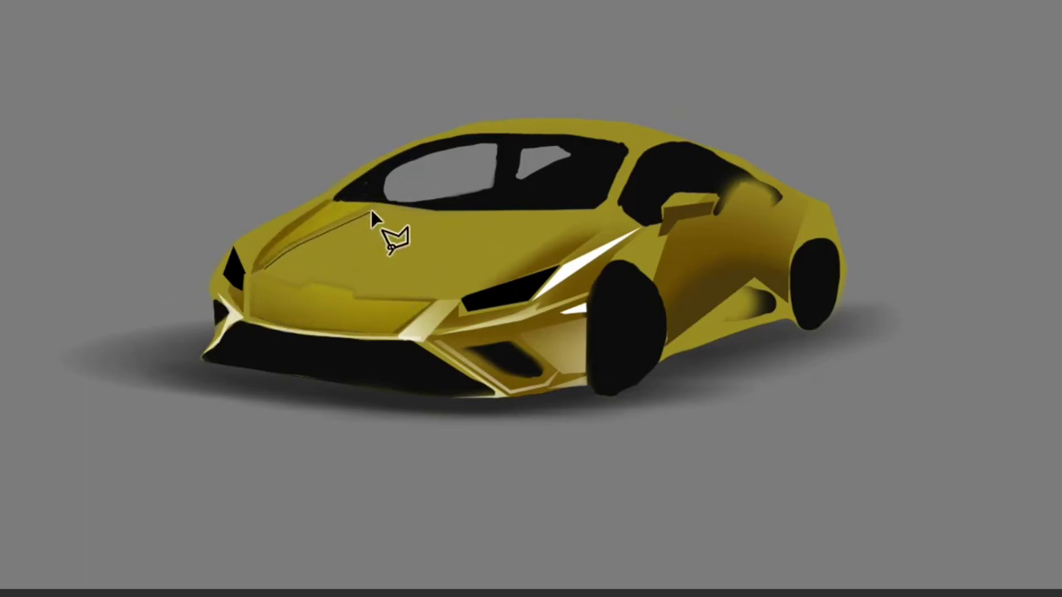
{"action": "left_click_drag", "start_coordinate": [286, 249], "coordinate": [315, 204]}
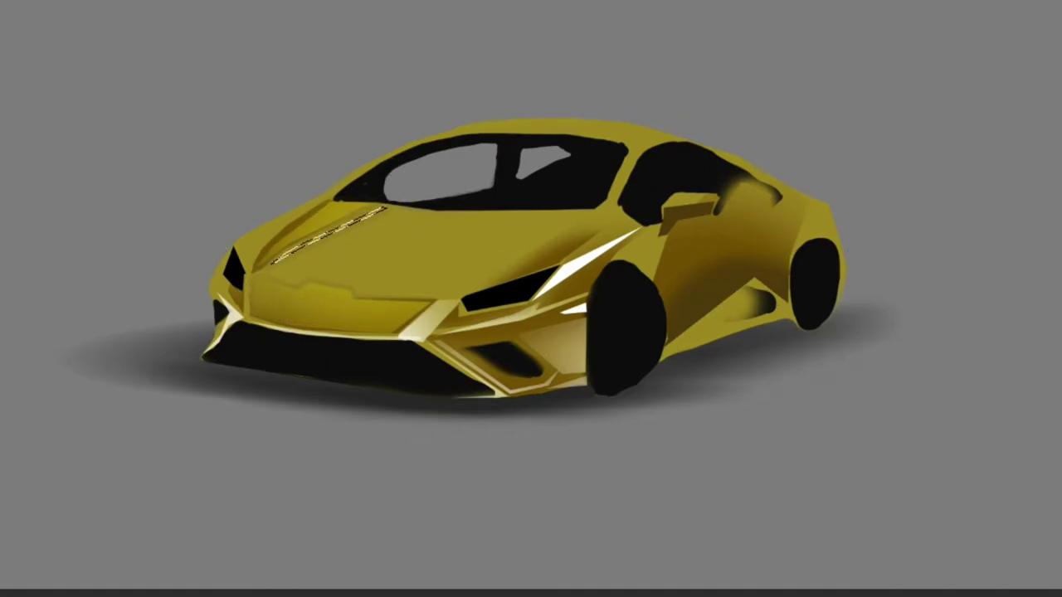
{"action": "left_click_drag", "start_coordinate": [270, 261], "coordinate": [377, 209]}
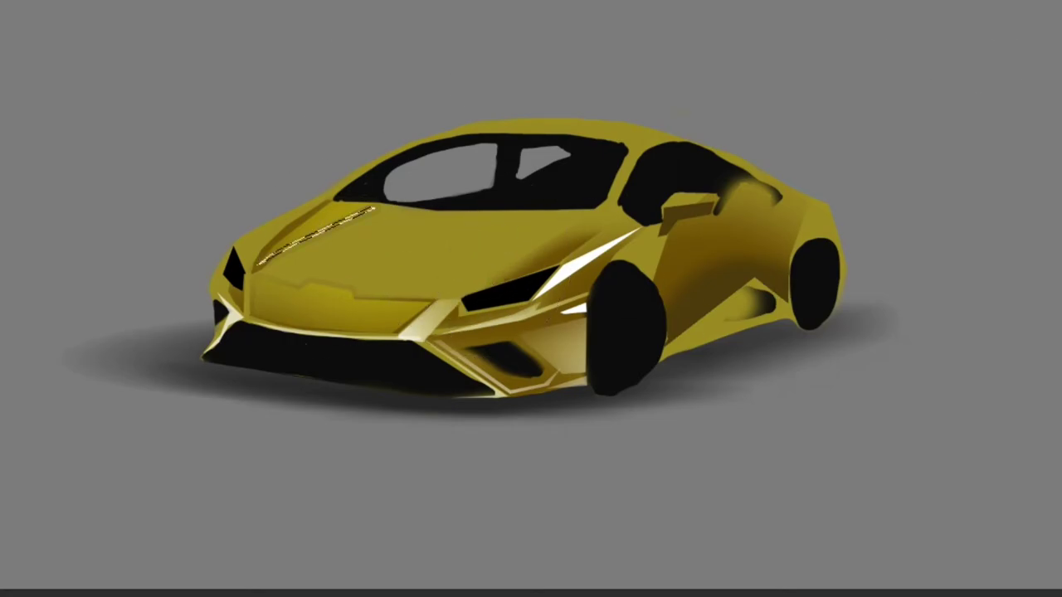
{"action": "left_click", "coordinate": [438, 300]}
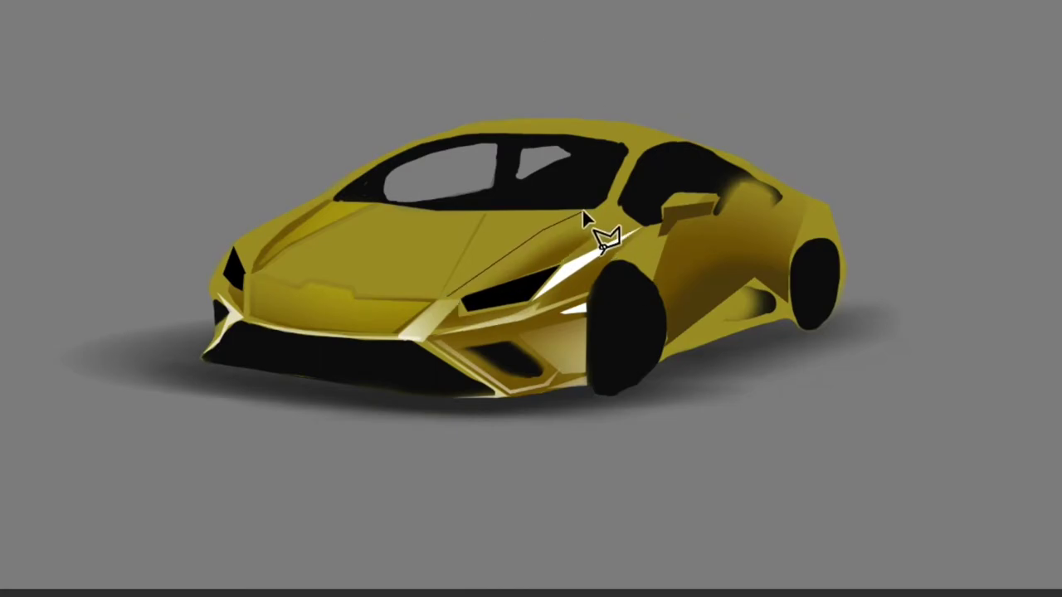
{"action": "left_click_drag", "start_coordinate": [585, 218], "coordinate": [688, 96]}
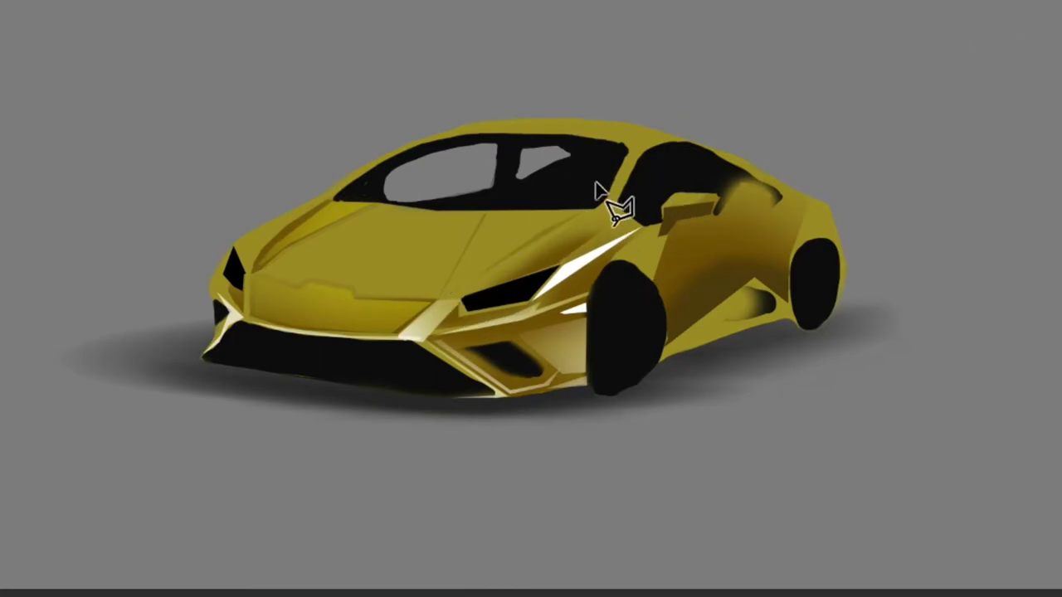
- Outline the lower front intake with the Polygonal Lasso and paint it dark
{"action": "left_click", "coordinate": [442, 340]}
{"action": "left_click", "coordinate": [507, 335]}
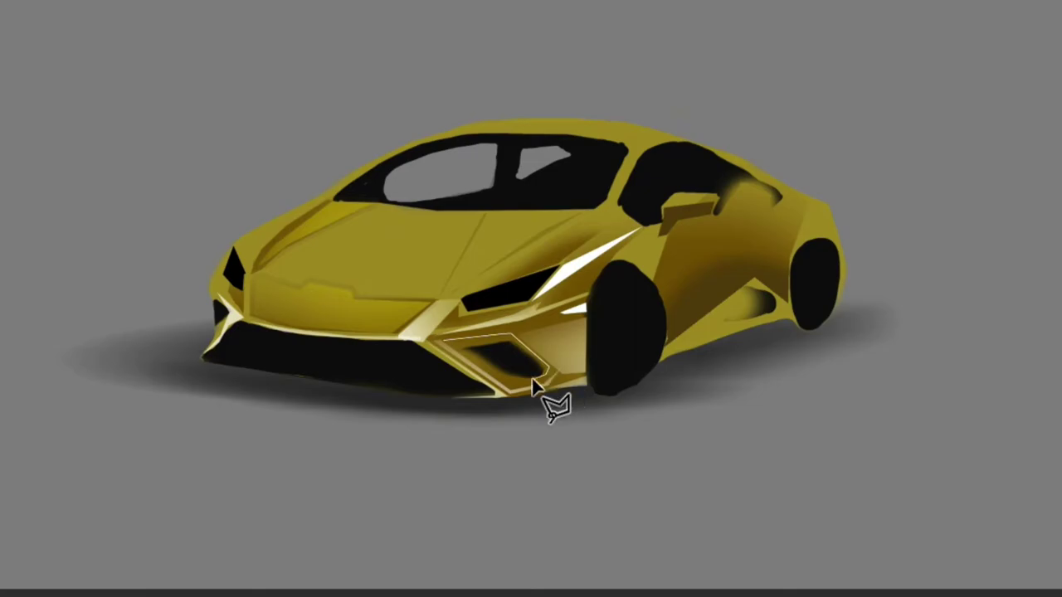
{"action": "left_click", "coordinate": [535, 386]}
{"action": "double_click", "coordinate": [473, 374]}
{"action": "left_click_drag", "start_coordinate": [481, 357], "coordinate": [569, 403]}
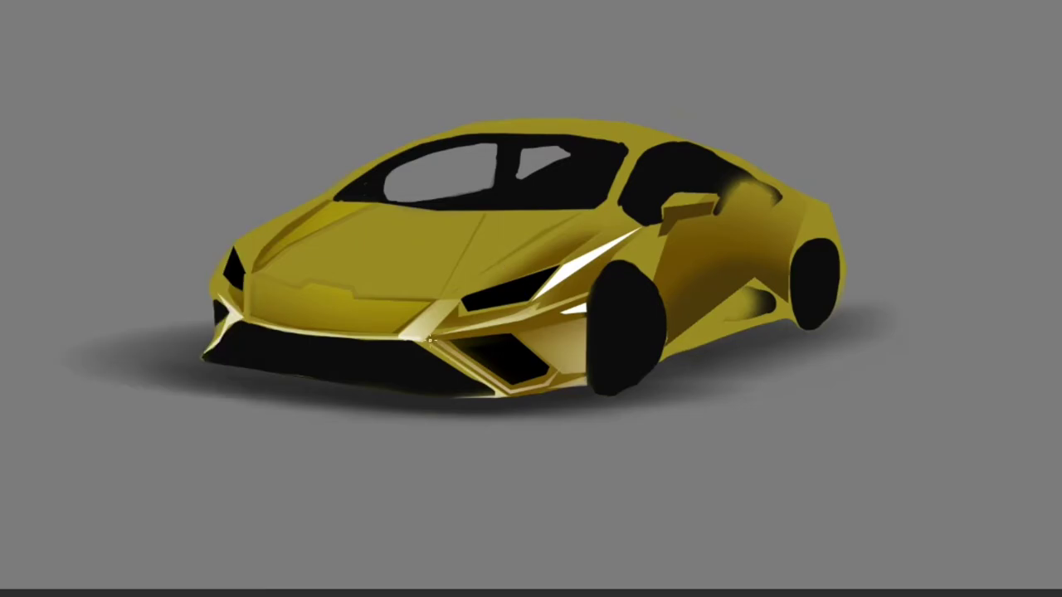
- Paint a narrow light highlight stripe down the hood
{"action": "left_click", "coordinate": [479, 214]}
{"action": "left_click", "coordinate": [441, 294]}
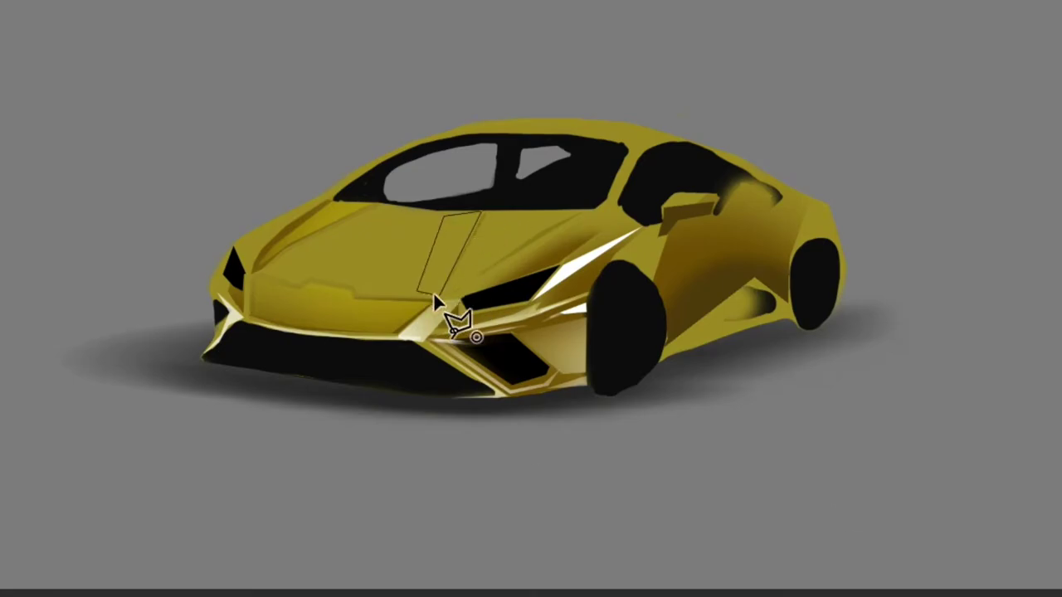
{"action": "left_click", "coordinate": [444, 214]}
{"action": "left_click", "coordinate": [479, 214]}
{"action": "left_click_drag", "start_coordinate": [498, 238], "coordinate": [439, 225]}
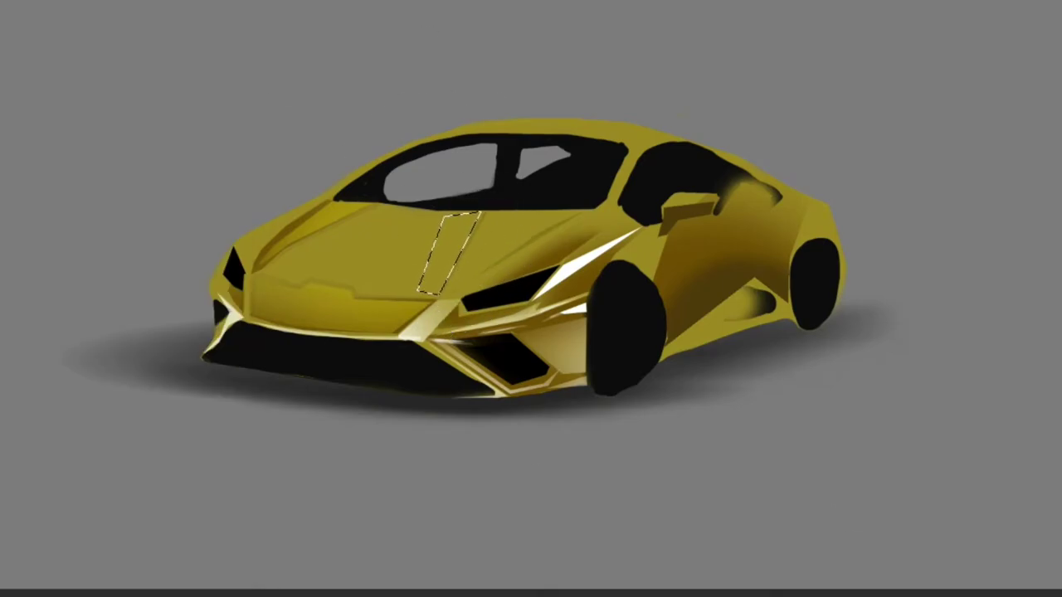
{"action": "key", "text": "ctrl+d"}
- Shade the edge of the hood stripe inside a polygonal selection
{"action": "key", "text": "l"}
{"action": "left_click", "coordinate": [450, 295]}
{"action": "left_click", "coordinate": [614, 212]}
{"action": "left_click", "coordinate": [624, 225]}
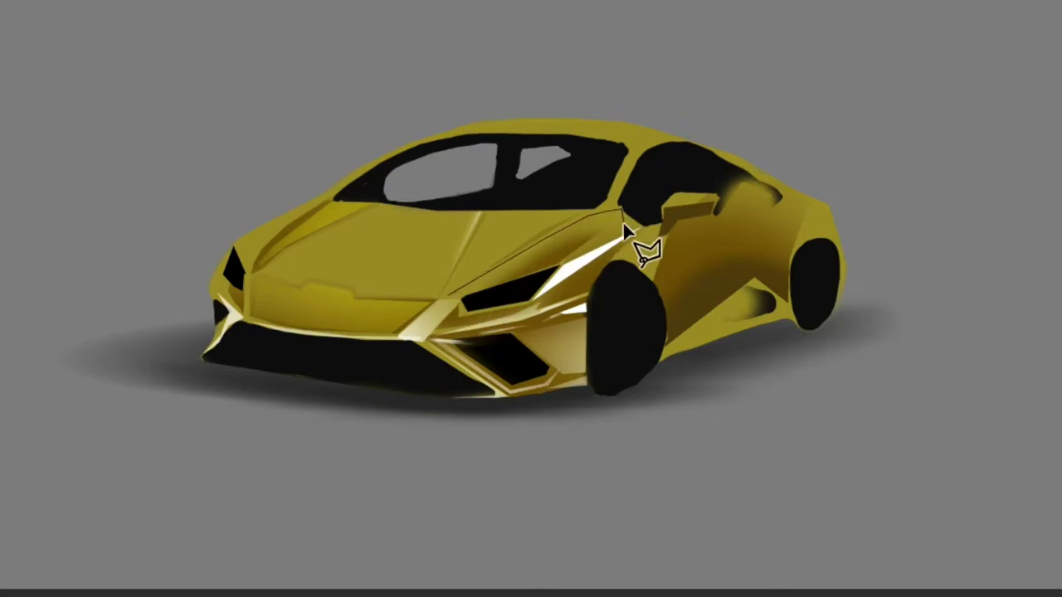
{"action": "left_click", "coordinate": [450, 295]}
{"action": "key", "text": "b"}
{"action": "left_click_drag", "start_coordinate": [415, 277], "coordinate": [549, 173]}
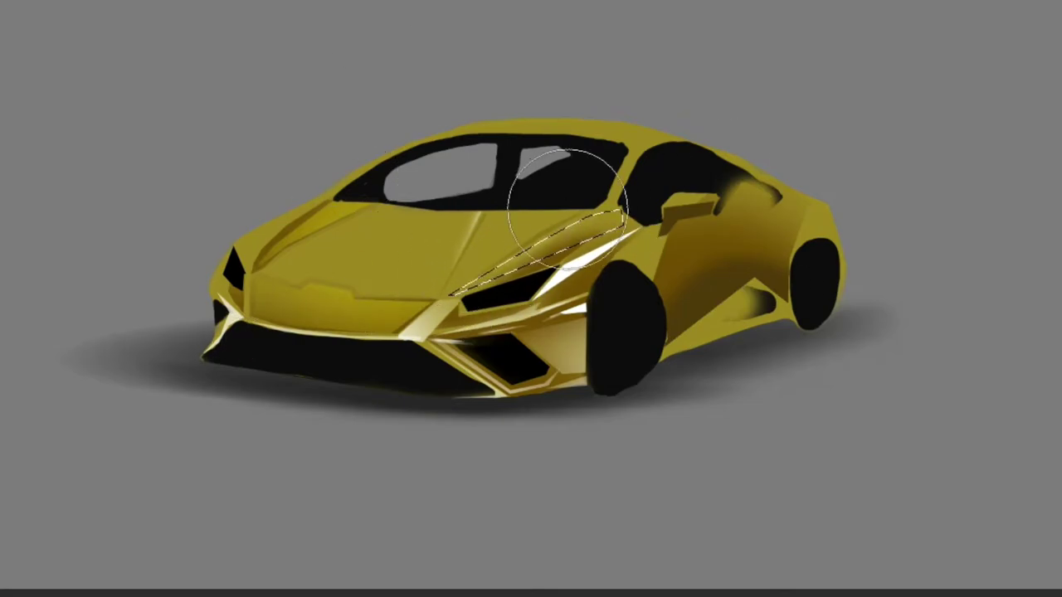
{"action": "key", "text": "ctrl+d"}
- Add a light edge along the rear side window
{"action": "mouse_move", "coordinate": [691, 243]}
{"action": "left_mouse_down"}
{"action": "mouse_move", "coordinate": [782, 206]}
{"action": "mouse_move", "coordinate": [715, 157]}
{"action": "mouse_move", "coordinate": [638, 153]}
{"action": "left_mouse_up"}
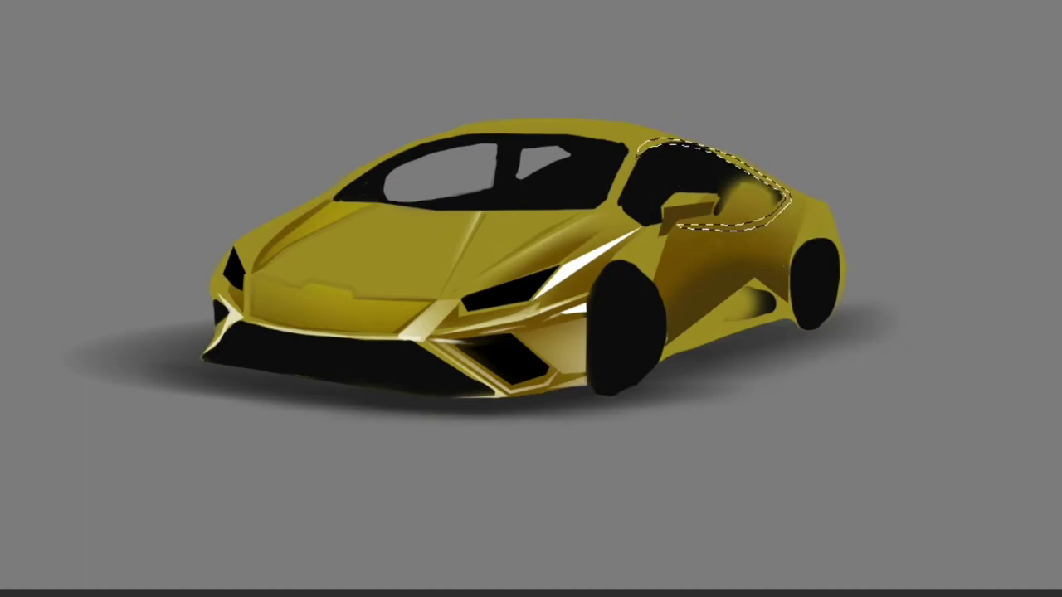
{"action": "key", "text": "ctrl+d"}
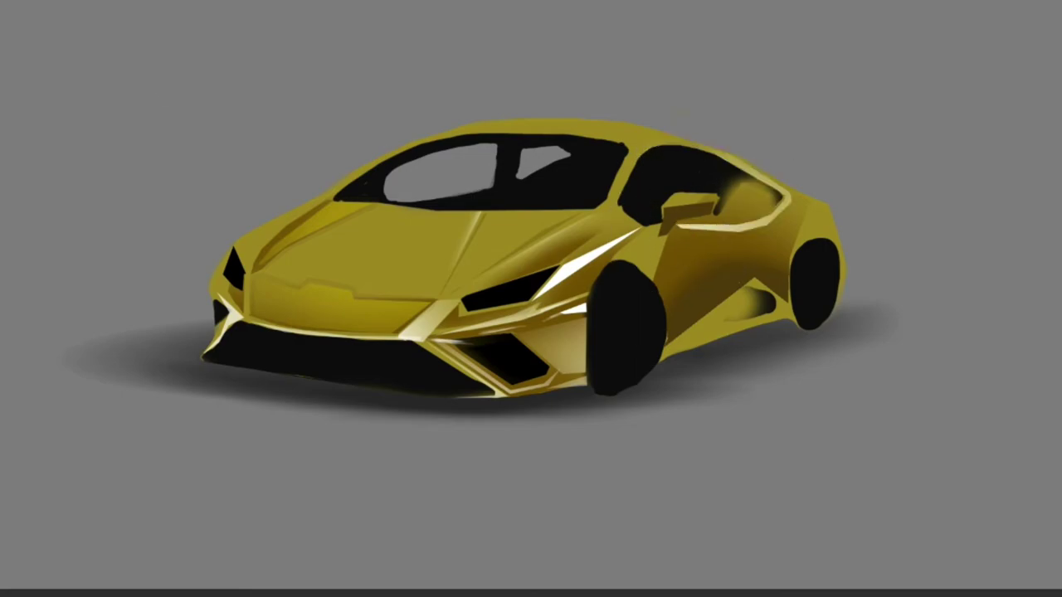
{"action": "key", "text": "l"}
{"action": "left_click_drag", "start_coordinate": [663, 253], "coordinate": [696, 253]}
{"action": "key", "text": "ctrl+d"}
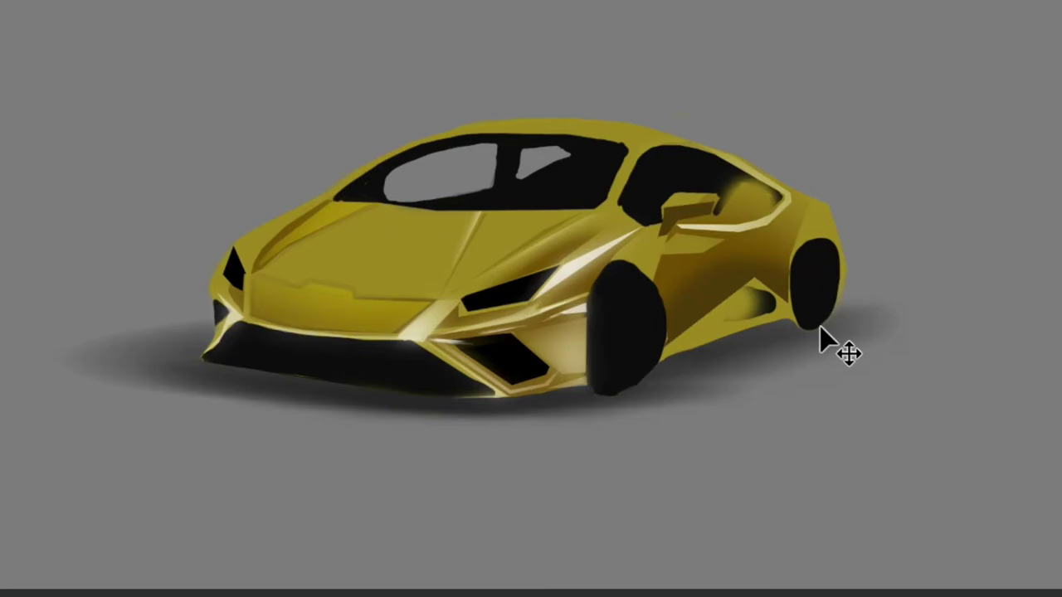
- Brighten the left patch of the hood near the headlight
{"action": "left_click", "coordinate": [485, 214]}
{"action": "left_click", "coordinate": [572, 213]}
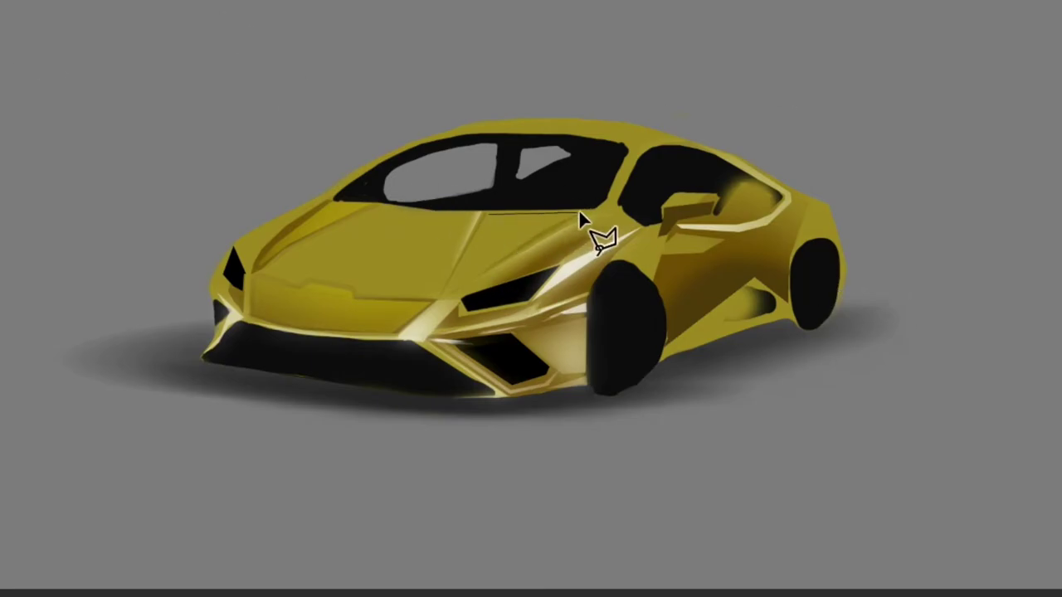
{"action": "left_click", "coordinate": [455, 278]}
{"action": "left_click", "coordinate": [485, 214]}
{"action": "key", "text": "ctrl+d"}
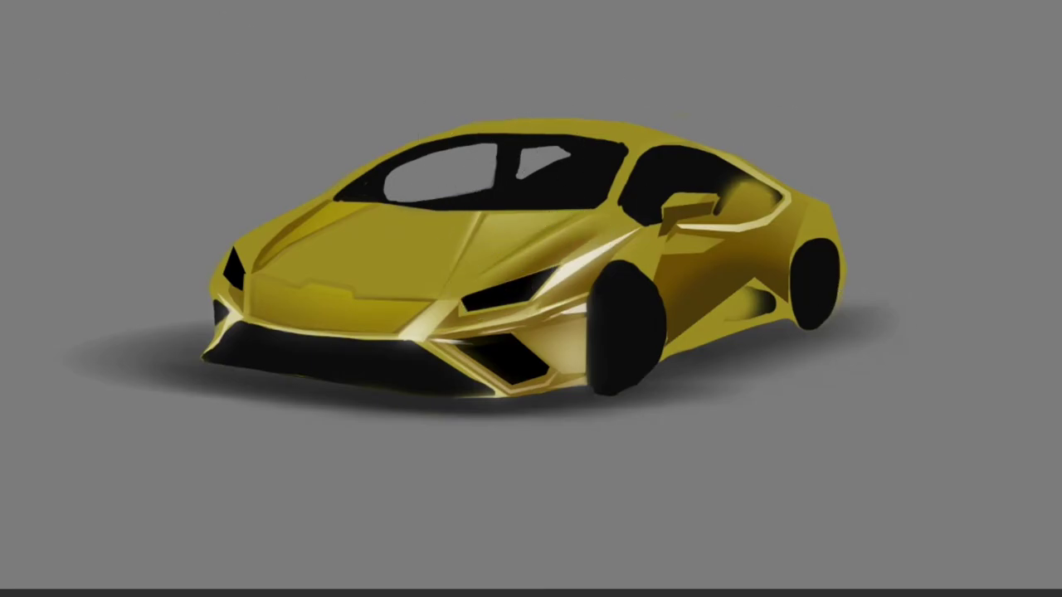
{"action": "left_click", "coordinate": [280, 280]}
{"action": "left_click", "coordinate": [414, 308]}
{"action": "left_click", "coordinate": [379, 208]}
{"action": "left_click_drag", "start_coordinate": [367, 154], "coordinate": [389, 241]}
{"action": "key", "text": "ctrl+d"}
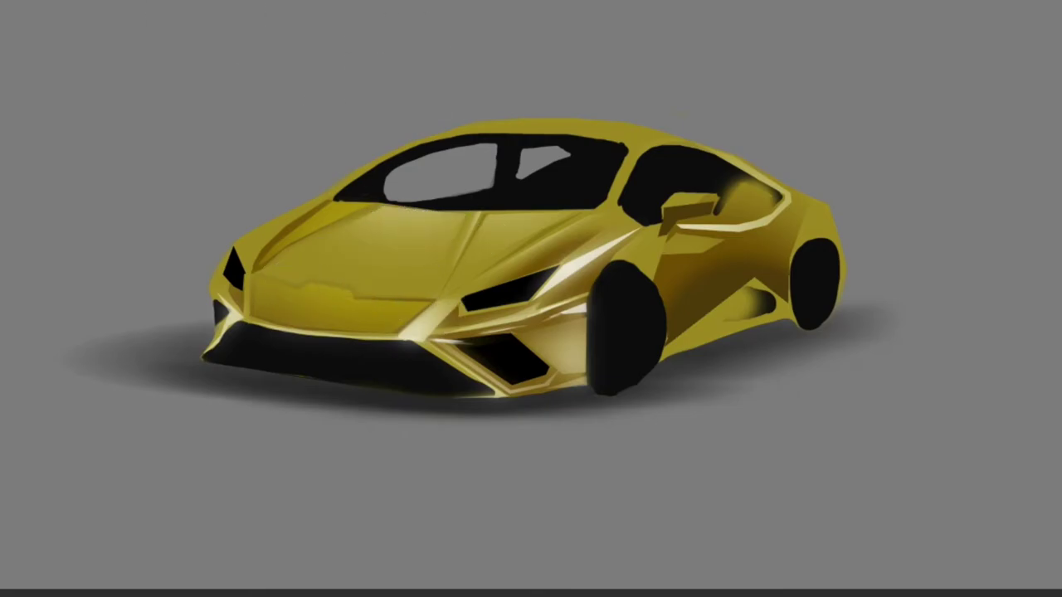
- Paint a thin lighter facet along the hood's left edge
{"action": "left_click", "coordinate": [267, 252]}
{"action": "left_click", "coordinate": [332, 202]}
{"action": "left_click", "coordinate": [365, 202]}
{"action": "left_click", "coordinate": [267, 252]}
{"action": "key", "text": "b"}
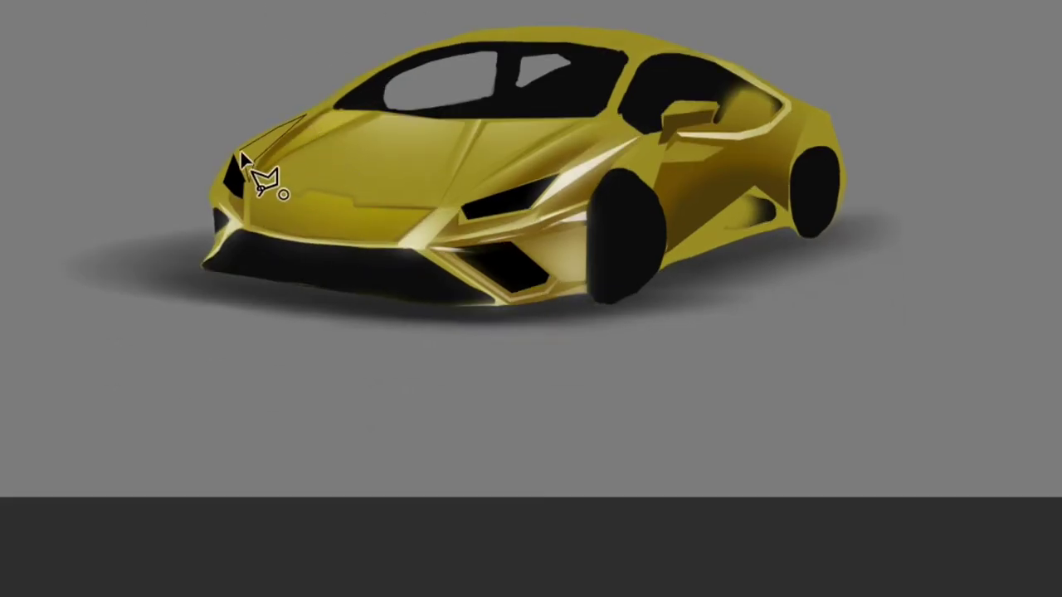
{"action": "left_click", "coordinate": [242, 154]}
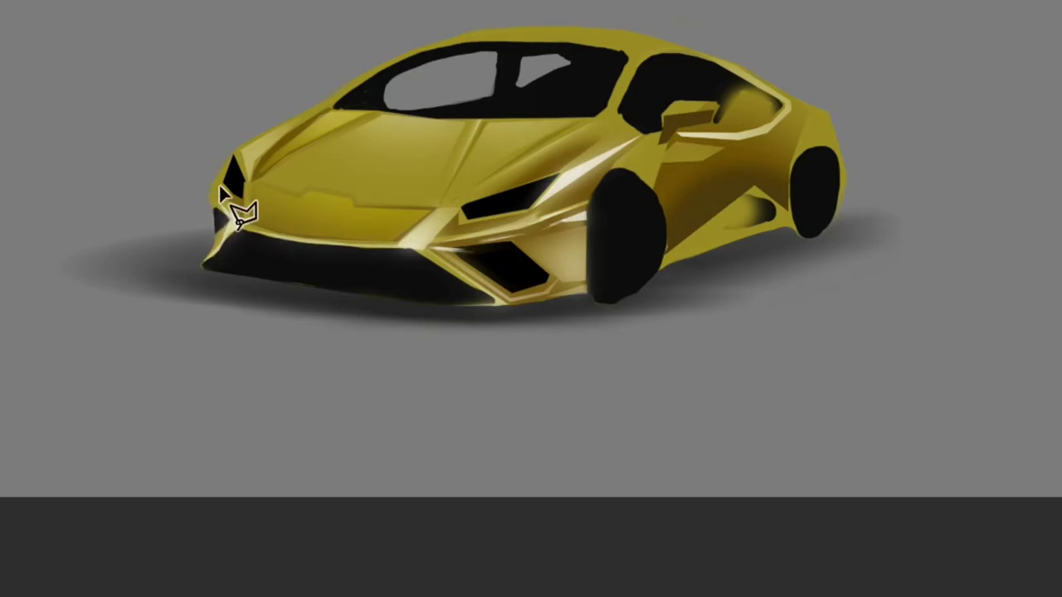
- Lighten the roof edge and A-pillar with a soft brush
{"action": "left_click", "coordinate": [440, 42]}
{"action": "left_click", "coordinate": [628, 49]}
{"action": "left_click", "coordinate": [611, 110]}
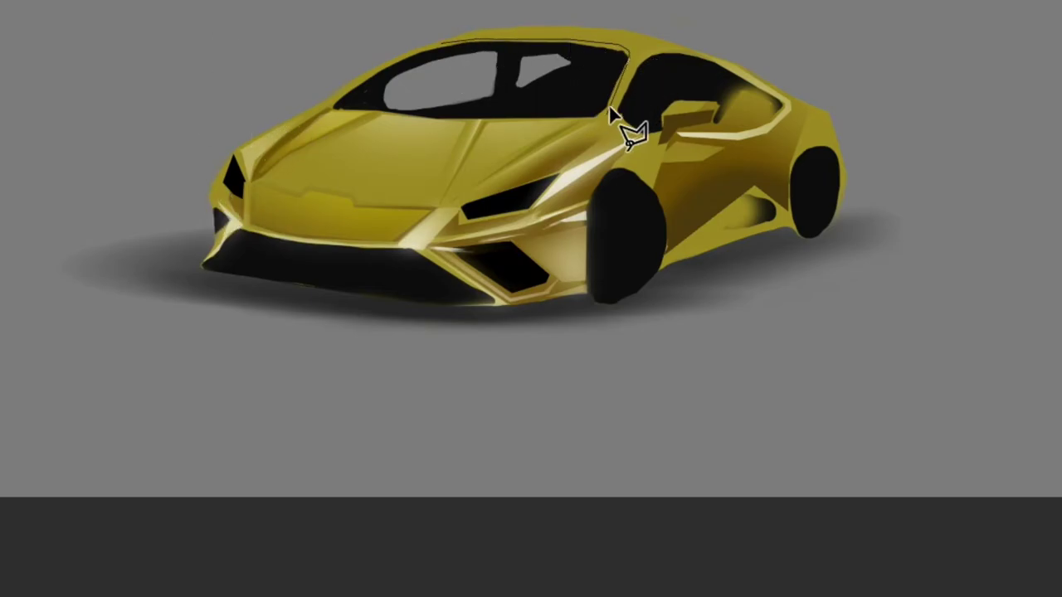
{"action": "left_click", "coordinate": [656, 46]}
{"action": "left_click_drag", "start_coordinate": [774, 12], "coordinate": [530, 17]}
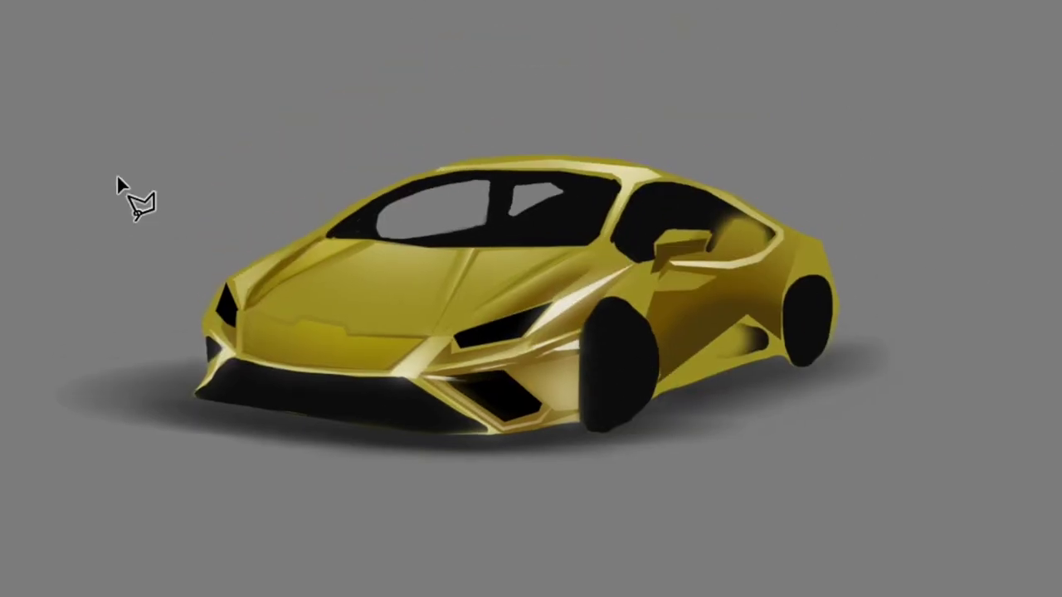
- Paint a lighter sliver on the door behind the front wheel
{"action": "left_click", "coordinate": [651, 283]}
{"action": "left_click", "coordinate": [684, 280]}
{"action": "left_click", "coordinate": [663, 380]}
{"action": "left_click", "coordinate": [651, 283]}
{"action": "left_click_drag", "start_coordinate": [639, 298], "coordinate": [655, 357]}
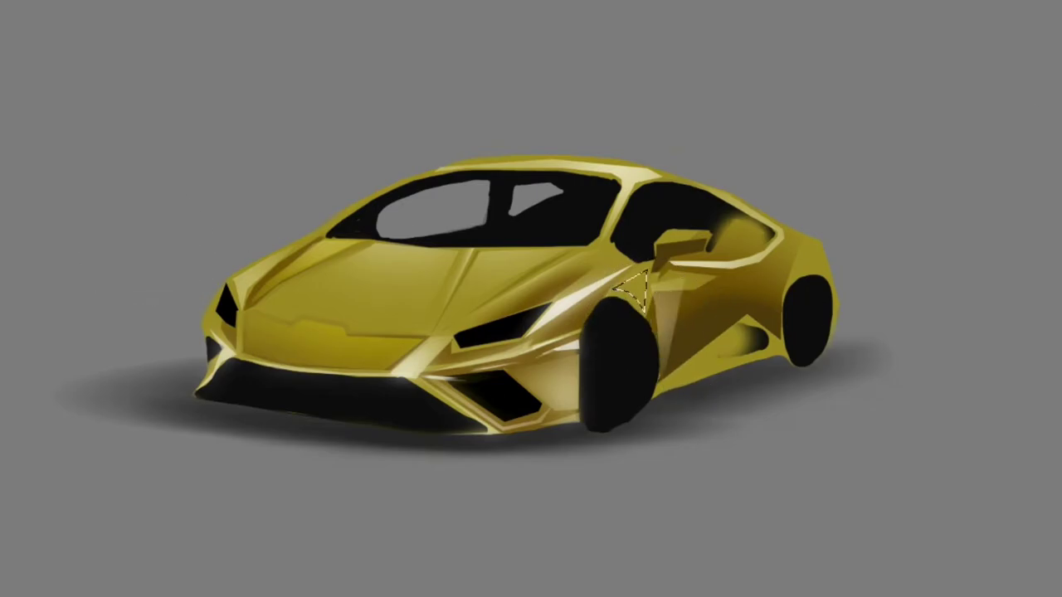
- Lighten the side-skirt sliver and smooth the rear wheel-arch edge
{"action": "left_click", "coordinate": [656, 387]}
{"action": "left_click", "coordinate": [757, 352]}
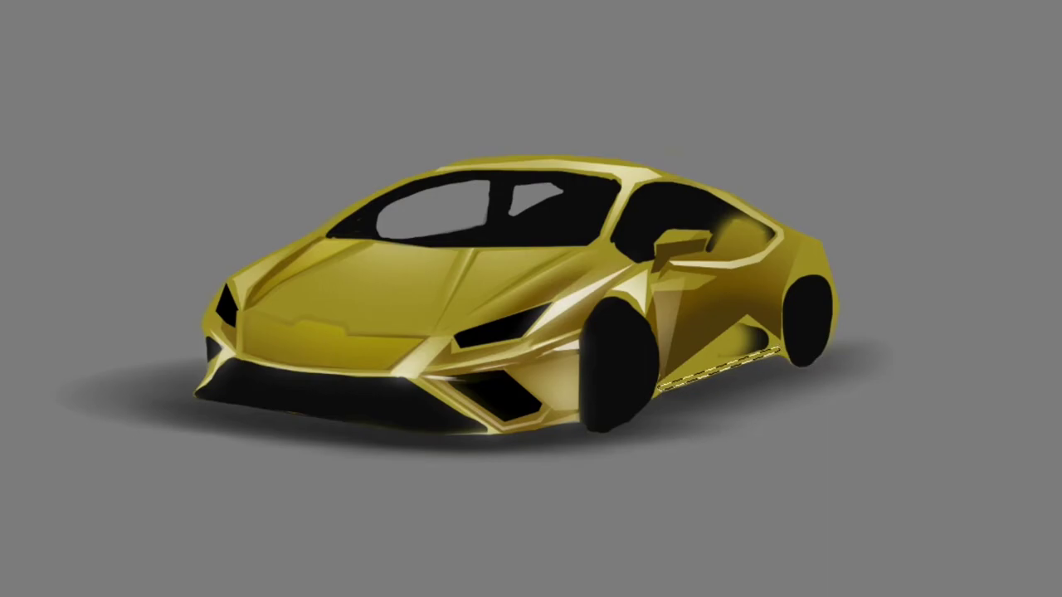
{"action": "left_click", "coordinate": [701, 366]}
{"action": "left_click_drag", "start_coordinate": [704, 373], "coordinate": [705, 351]}
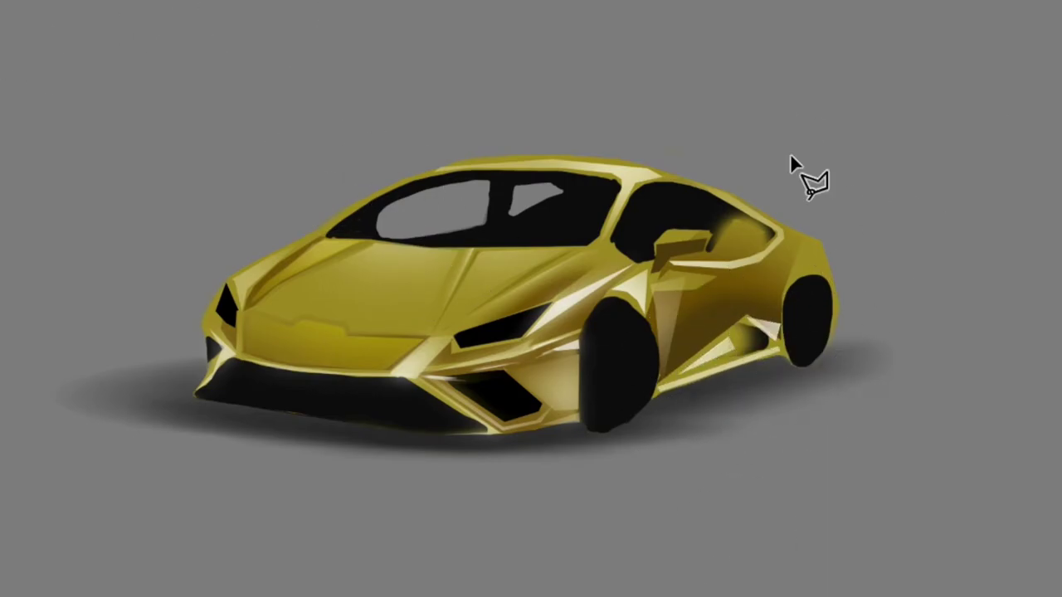
{"action": "left_click_drag", "start_coordinate": [805, 249], "coordinate": [825, 303]}
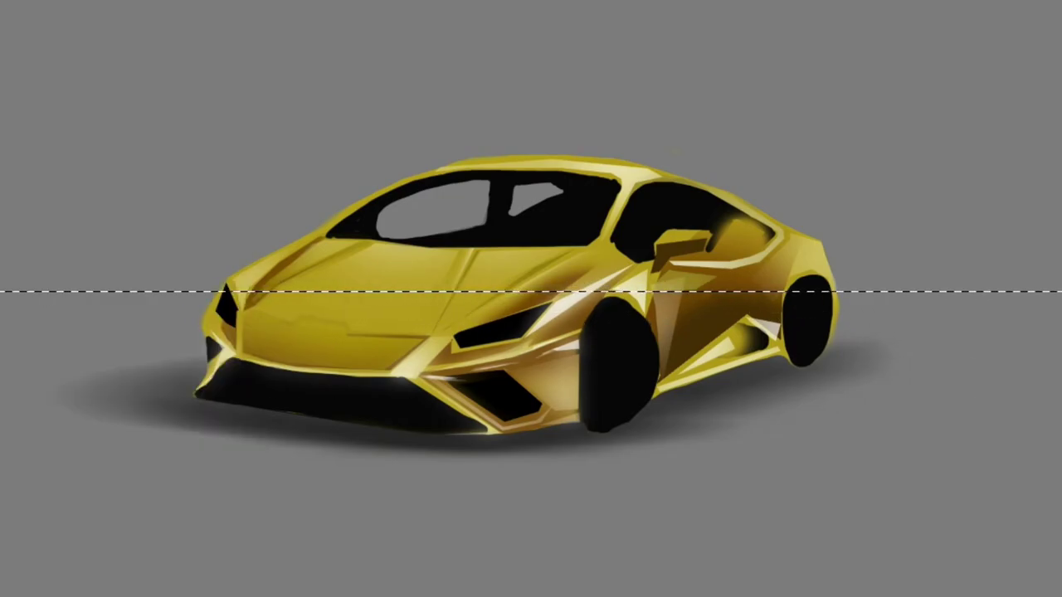
- Darken the upper background, lay a lighter floor gradient, and blur the horizon
{"action": "mouse_move", "coordinate": [166, 166]}
{"action": "left_mouse_down"}
{"action": "mouse_move", "coordinate": [108, 273]}
{"action": "mouse_move", "coordinate": [995, 108]}
{"action": "mouse_move", "coordinate": [415, 166]}
{"action": "left_mouse_up"}
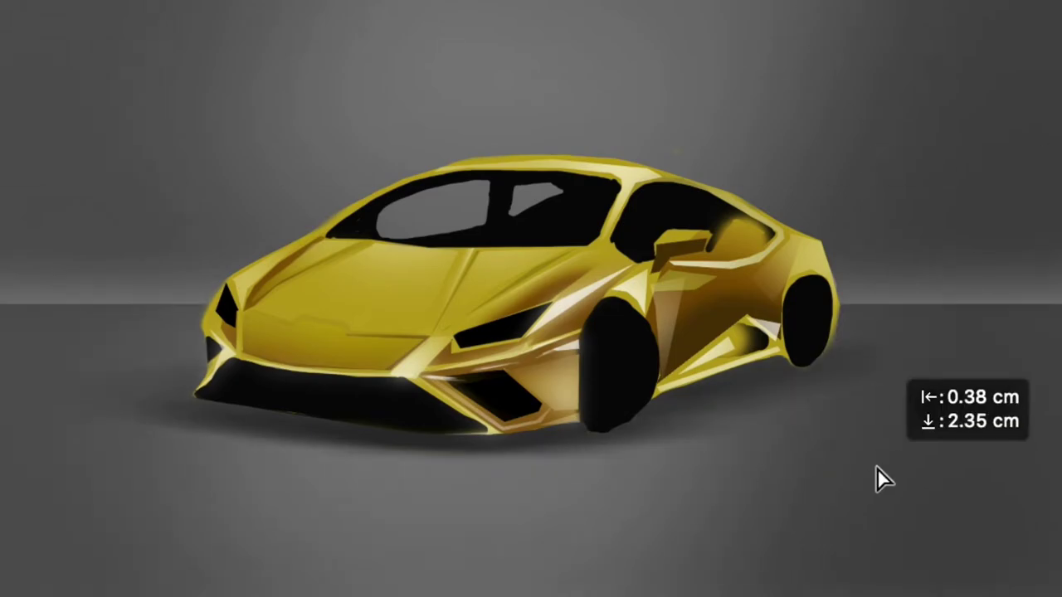
{"action": "left_click_drag", "start_coordinate": [581, 267], "coordinate": [581, 545]}
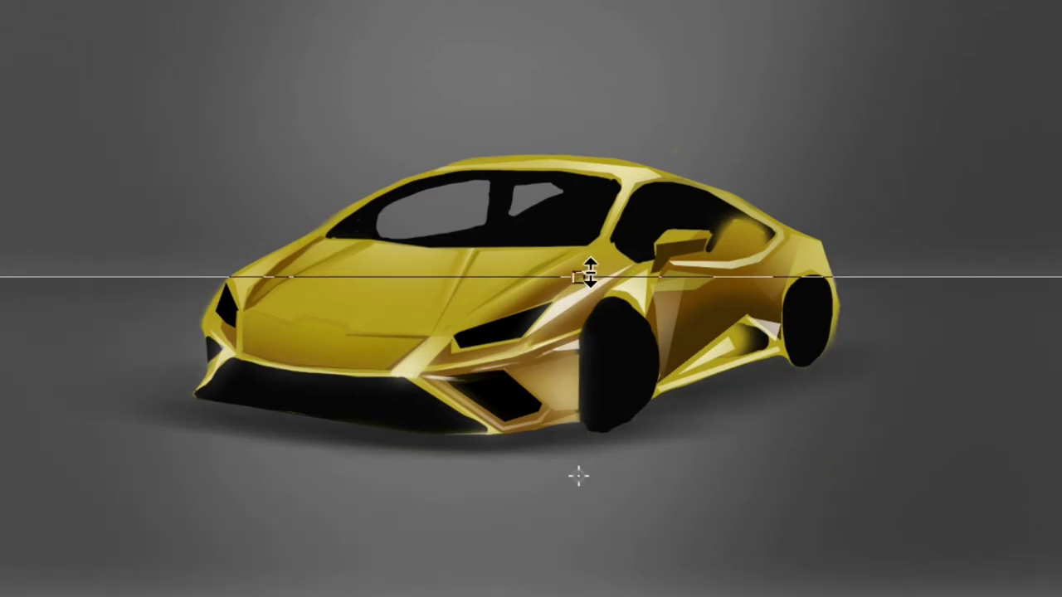
{"action": "left_click", "coordinate": [630, 5]}
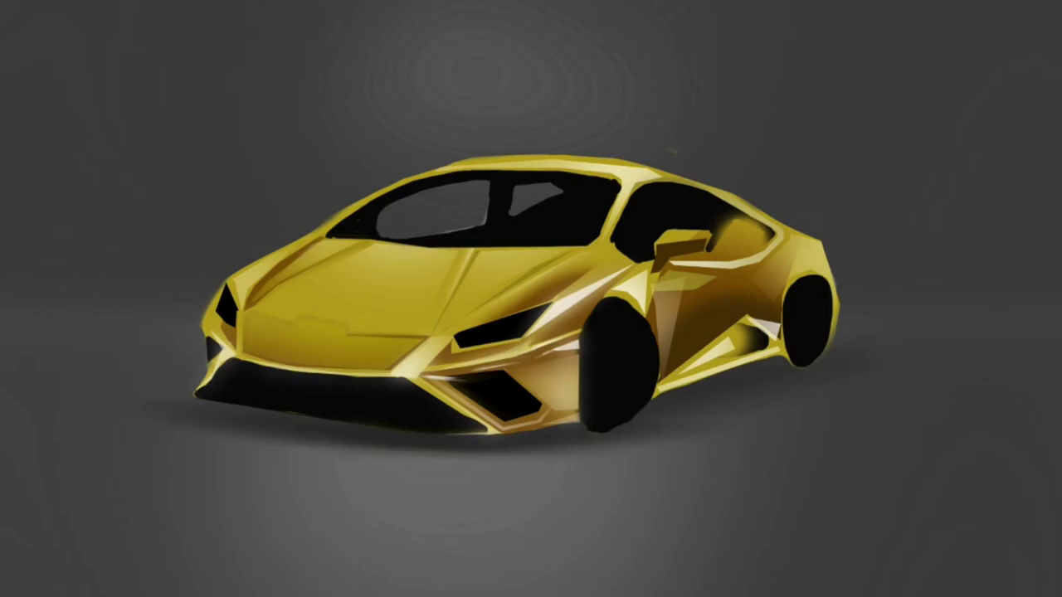
- Darken and blur the upper half of the background, then undo the darker top
{"action": "left_click_drag", "start_coordinate": [0, 0], "coordinate": [1061, 308]}
{"action": "left_click_drag", "start_coordinate": [125, 166], "coordinate": [936, 35]}
{"action": "left_click", "coordinate": [631, 5]}
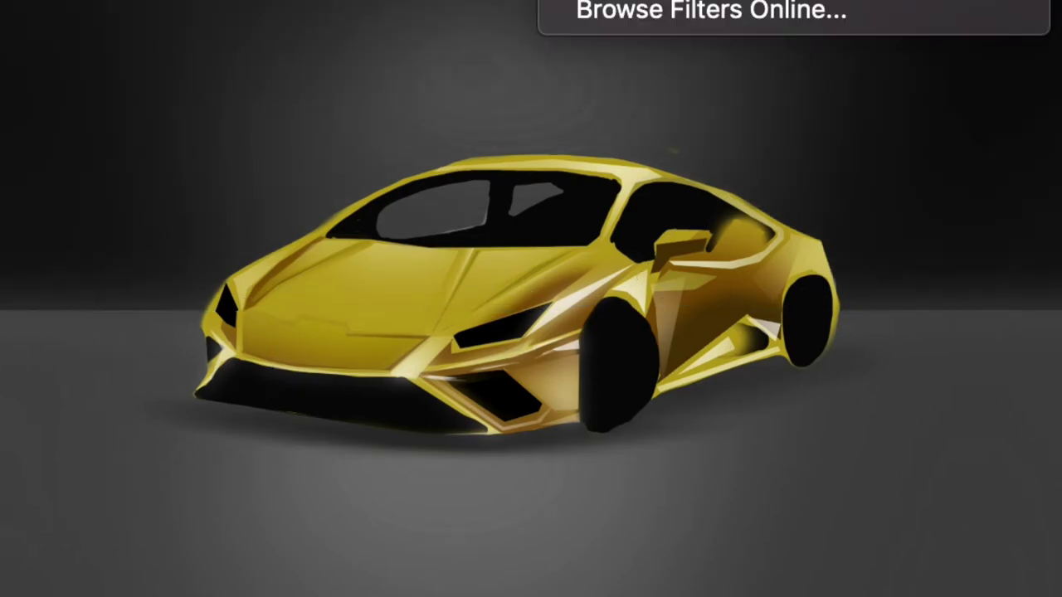
{"action": "key", "text": "ctrl+d"}
{"action": "left_click_drag", "start_coordinate": [914, 141], "coordinate": [915, 138]}
{"action": "key", "text": "ctrl+z"}
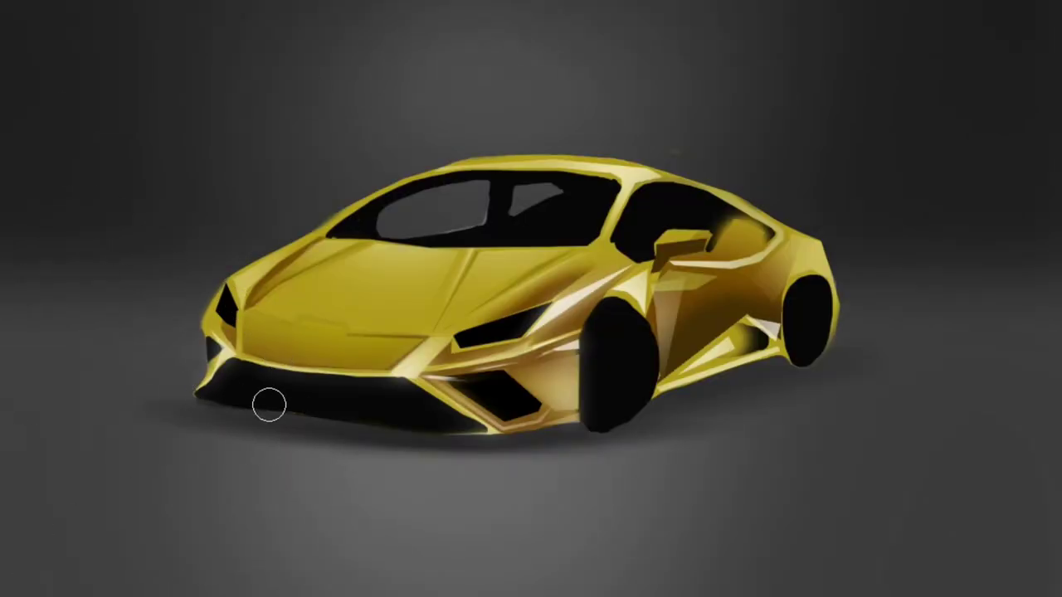
- Deepen the shadow under the car, darken the windshield, and blend the hood line
{"action": "mouse_move", "coordinate": [270, 405]}
{"action": "left_mouse_down"}
{"action": "mouse_move", "coordinate": [467, 451]}
{"action": "mouse_move", "coordinate": [639, 374]}
{"action": "mouse_move", "coordinate": [806, 343]}
{"action": "left_mouse_up"}
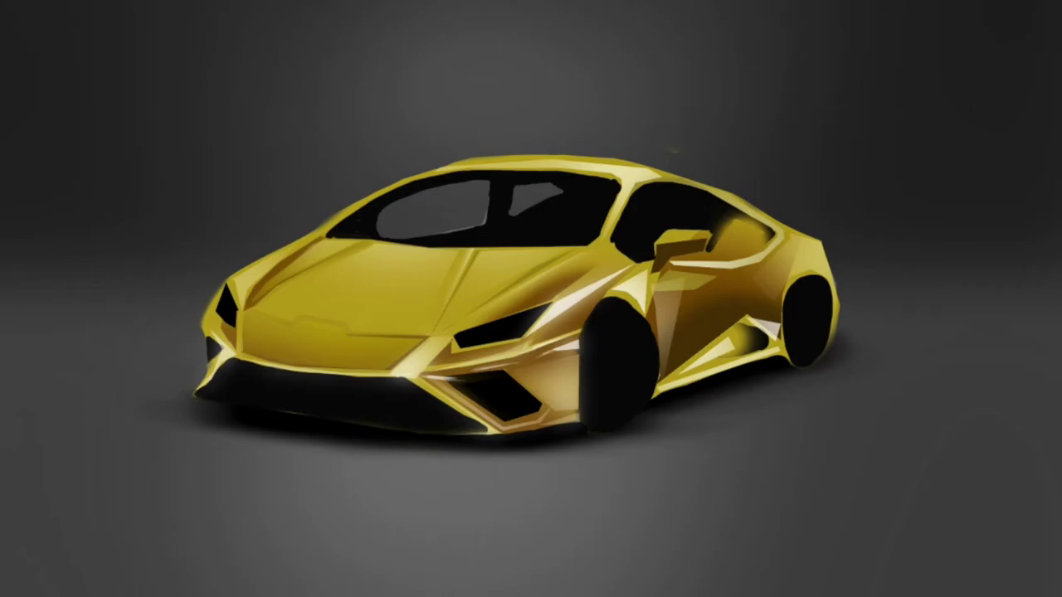
{"action": "left_click_drag", "start_coordinate": [369, 234], "coordinate": [383, 238]}
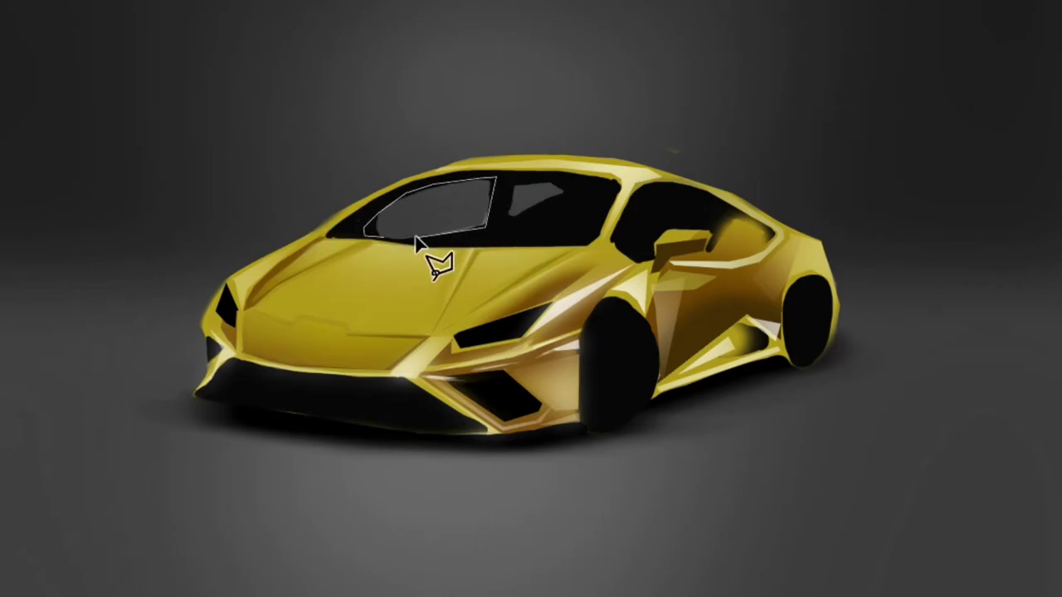
{"action": "key", "text": "ctrl+d"}
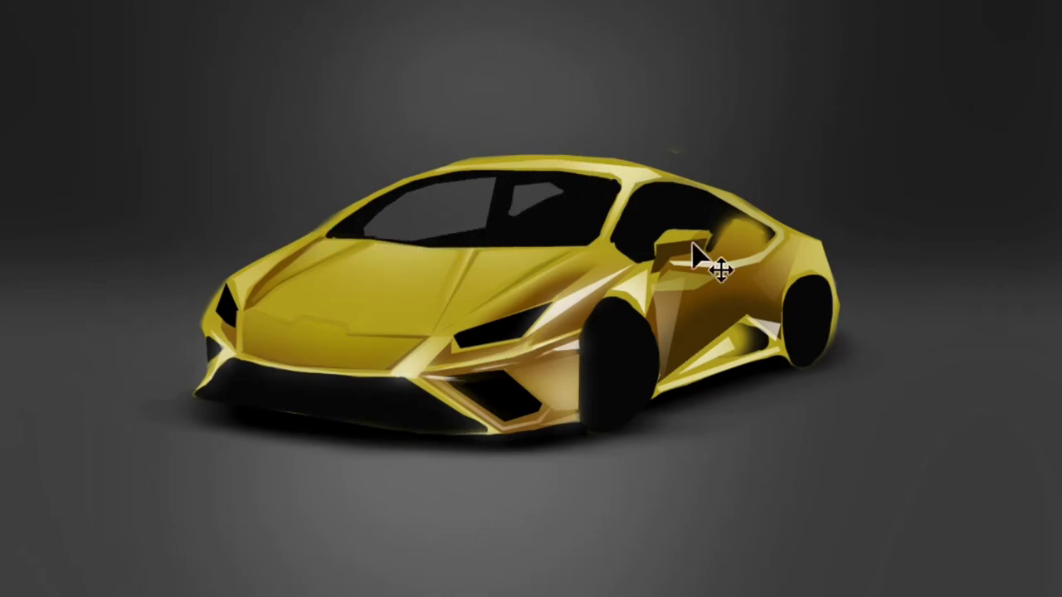
{"action": "mouse_move", "coordinate": [349, 213]}
{"action": "left_mouse_down"}
{"action": "mouse_move", "coordinate": [462, 161]}
{"action": "mouse_move", "coordinate": [602, 161]}
{"action": "mouse_move", "coordinate": [722, 194]}
{"action": "mouse_move", "coordinate": [786, 230]}
{"action": "mouse_move", "coordinate": [289, 224]}
{"action": "left_mouse_up"}
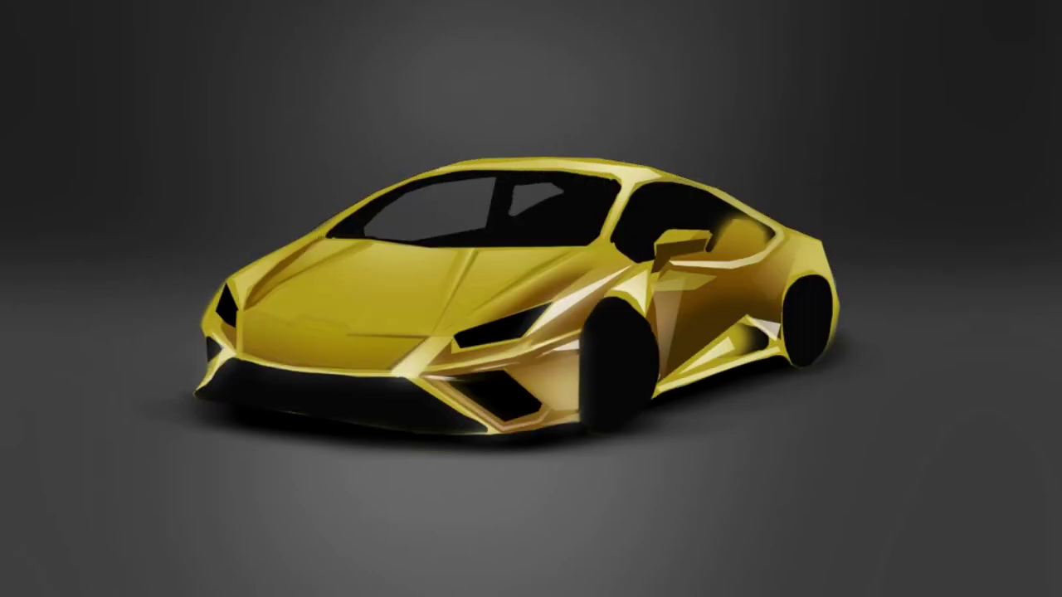
{"action": "left_click_drag", "start_coordinate": [346, 343], "coordinate": [273, 344]}
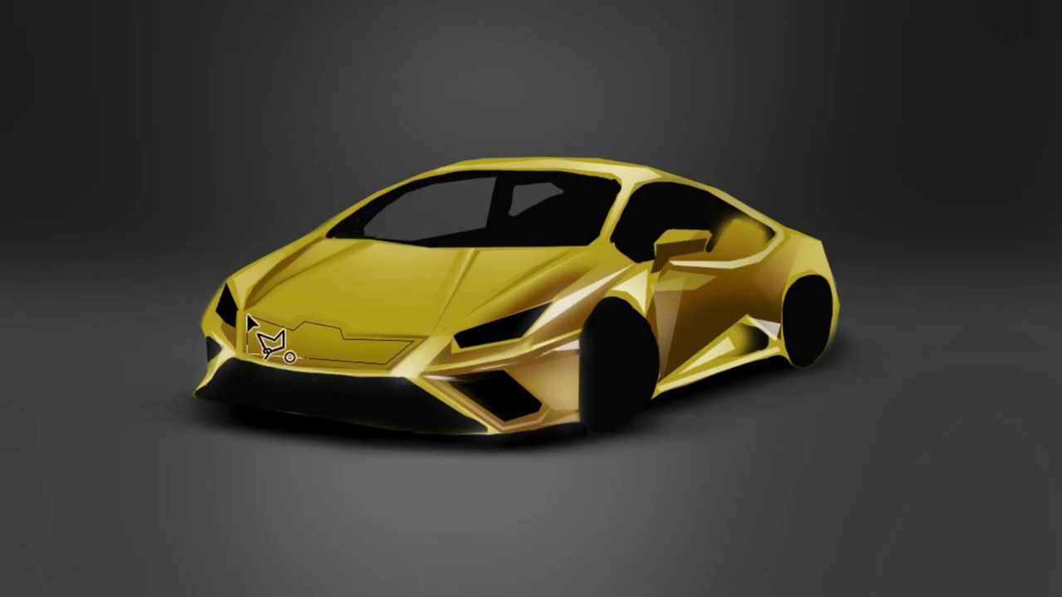
{"action": "left_click_drag", "start_coordinate": [190, 260], "coordinate": [367, 201]}
{"action": "key", "text": "ctrl+d"}
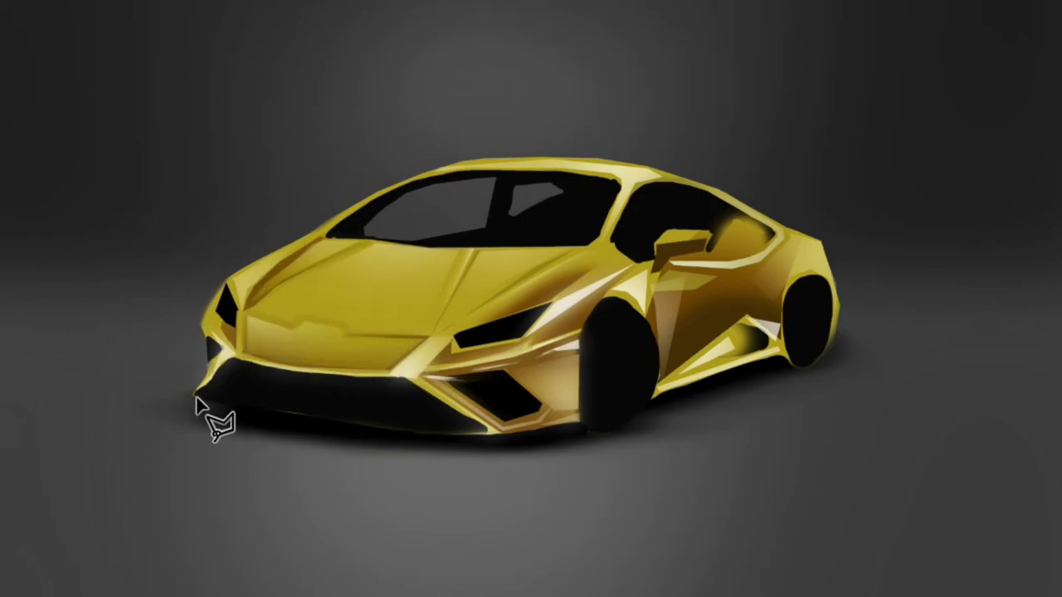
- Paint light edges under the front bumper and across the front intake
{"action": "mouse_move", "coordinate": [196, 403]}
{"action": "left_mouse_down"}
{"action": "mouse_move", "coordinate": [218, 415]}
{"action": "mouse_move", "coordinate": [494, 442]}
{"action": "mouse_move", "coordinate": [218, 422]}
{"action": "mouse_move", "coordinate": [198, 403]}
{"action": "left_mouse_up"}
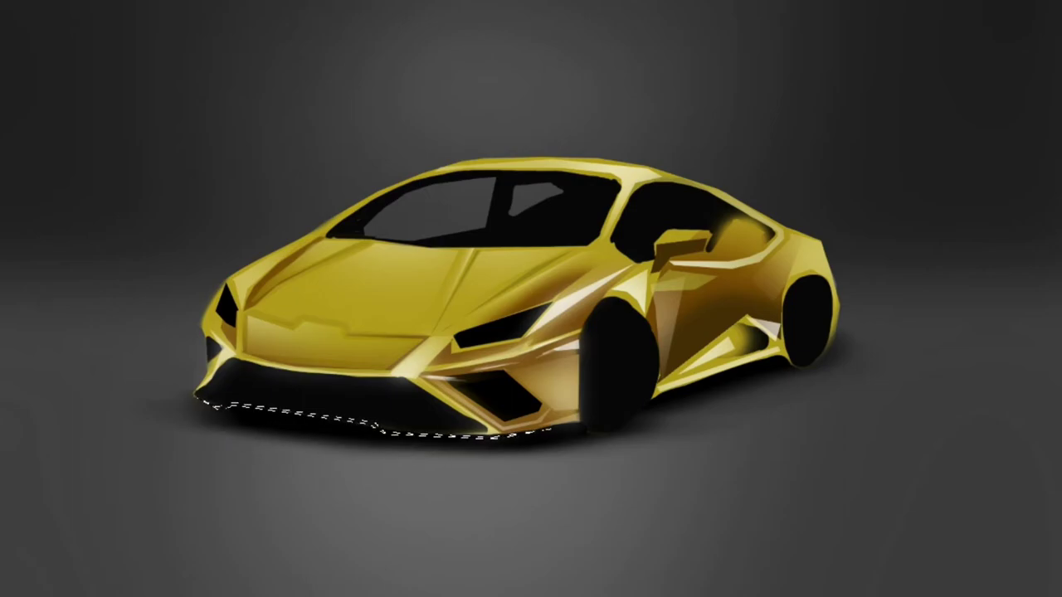
{"action": "left_click_drag", "start_coordinate": [644, 481], "coordinate": [248, 465]}
{"action": "key", "text": "ctrl+d"}
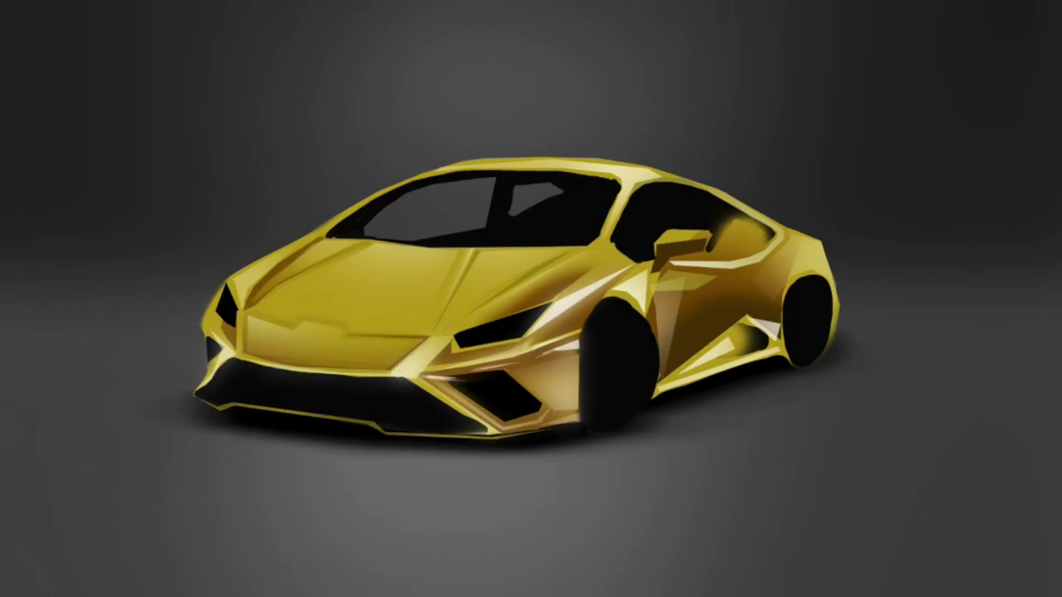
{"action": "mouse_move", "coordinate": [248, 383]}
{"action": "left_mouse_down"}
{"action": "mouse_move", "coordinate": [351, 403]}
{"action": "mouse_move", "coordinate": [368, 419]}
{"action": "left_mouse_up"}
{"action": "left_click_drag", "start_coordinate": [426, 462], "coordinate": [249, 448]}
{"action": "key", "text": "ctrl+d"}
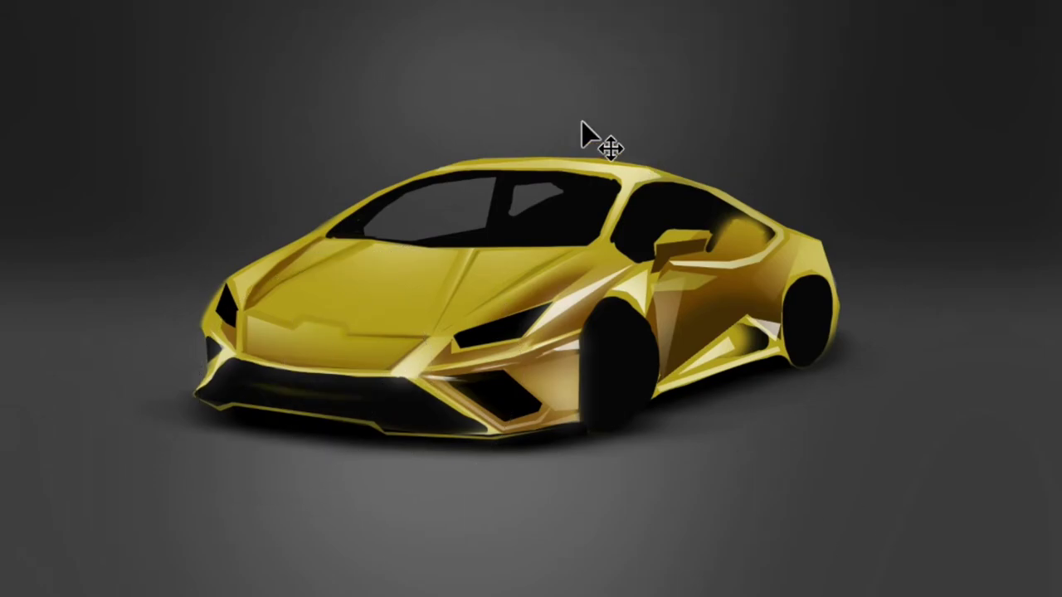
- Select the front wheel with an elliptical marquee and resize it
{"action": "key", "text": "m"}
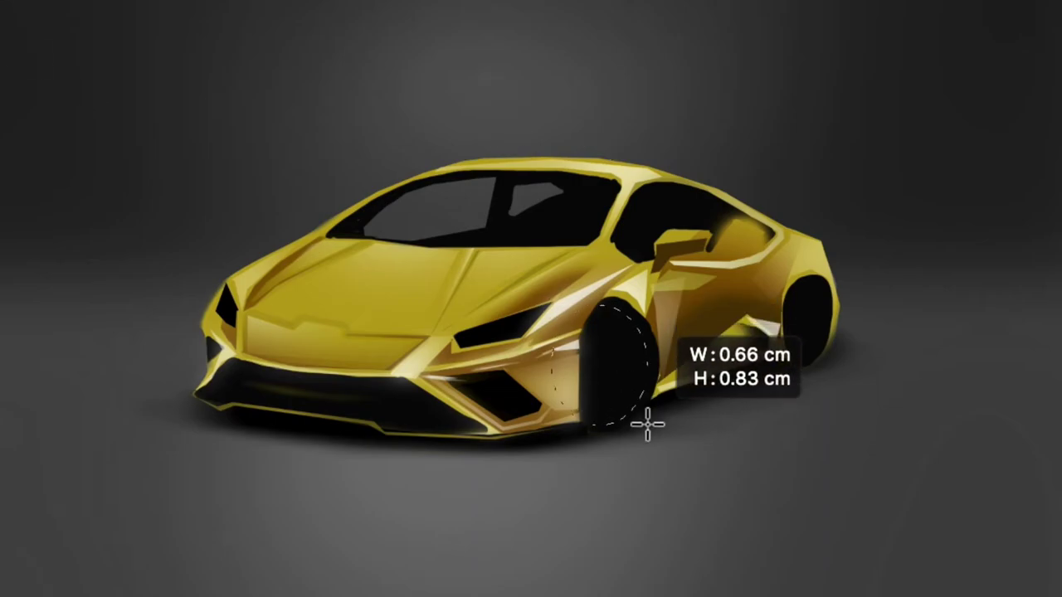
{"action": "left_click_drag", "start_coordinate": [551, 304], "coordinate": [655, 428]}
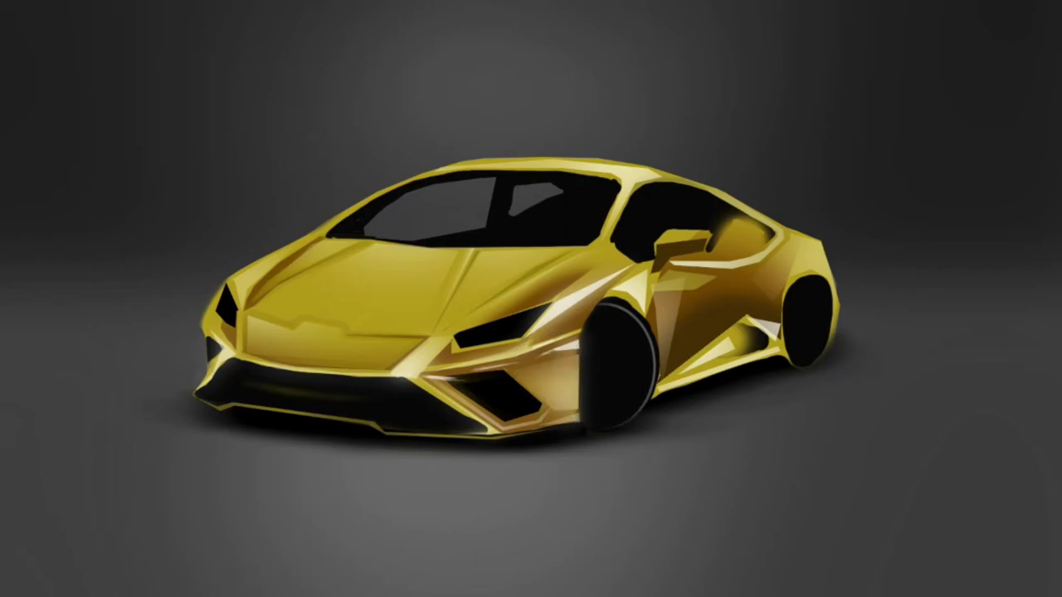
{"action": "key", "text": "ctrl+t"}
{"action": "key", "text": "Return"}
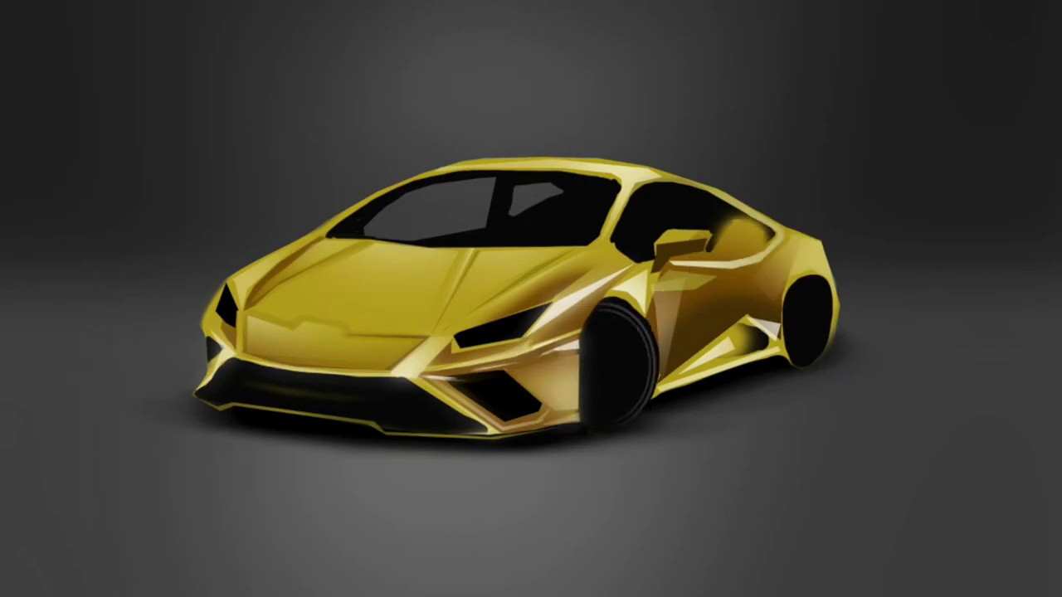
{"action": "key", "text": "ctrl+shift+d"}
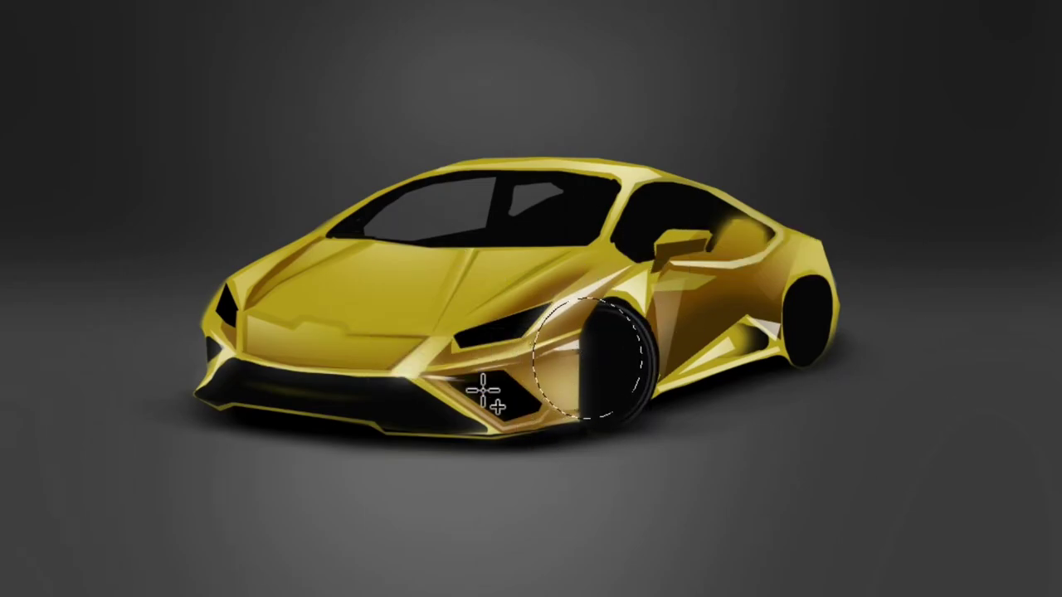
{"action": "key", "text": "ctrl+d"}
- Select the front wheel rim and spokes for painting them black
{"action": "key", "text": "b"}
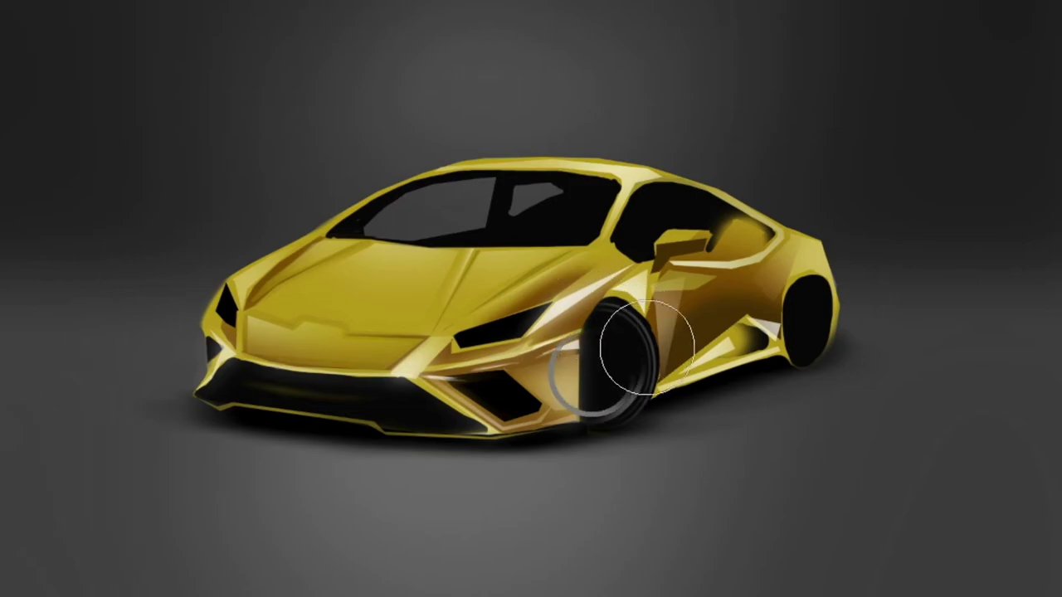
{"action": "key", "text": "ctrl+t"}
{"action": "key", "text": "Return"}
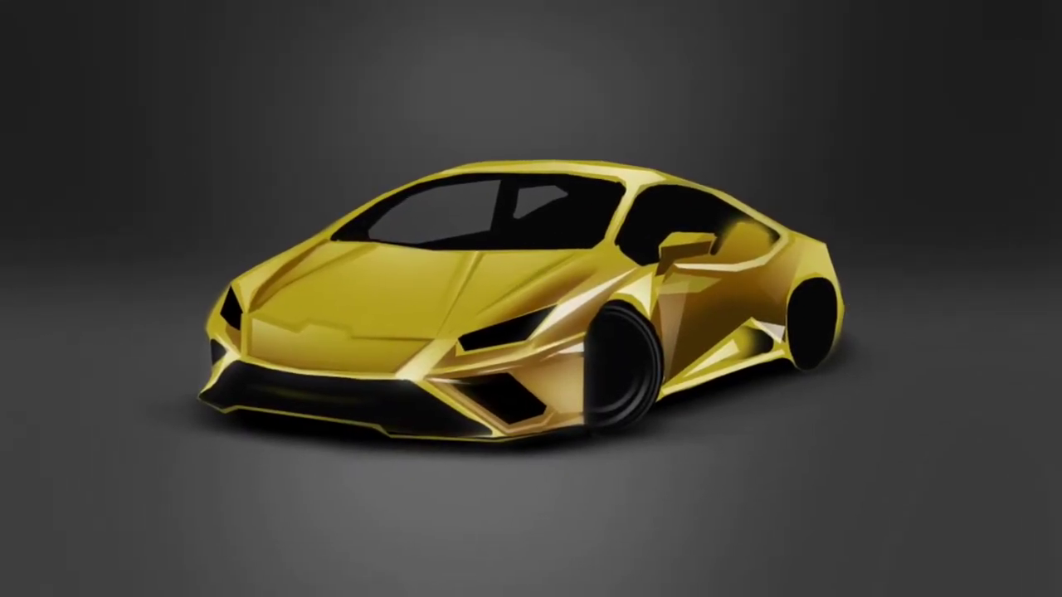
{"action": "left_click_drag", "start_coordinate": [617, 320], "coordinate": [620, 382]}
{"action": "left_click_drag", "start_coordinate": [627, 408], "coordinate": [621, 450]}
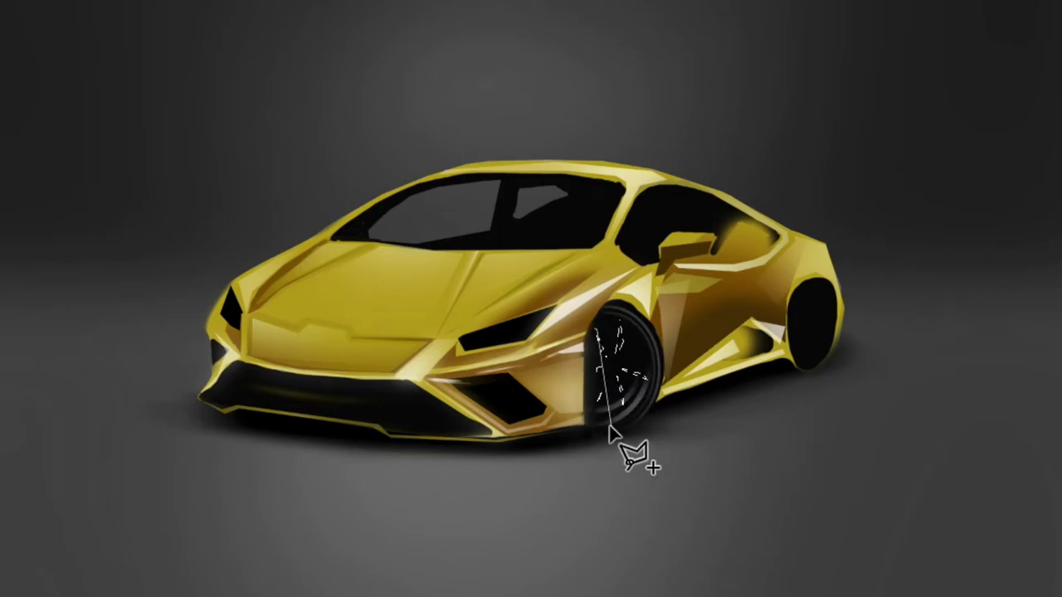
{"action": "key", "text": "b"}
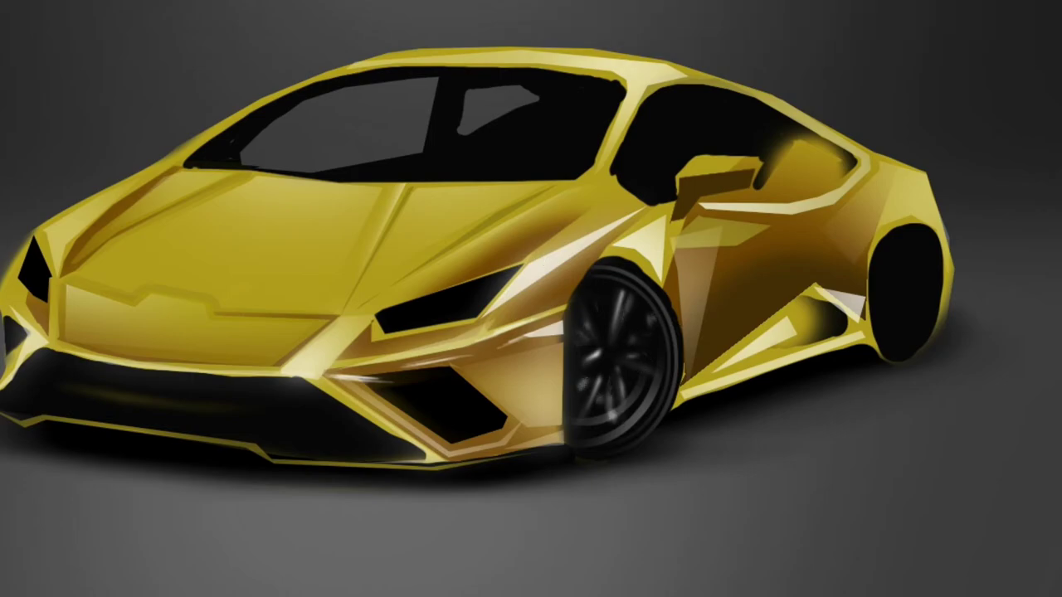
- Frame the whole car and outline the left headlight
{"action": "key", "text": "ctrl+minus"}
{"action": "left_click_drag", "start_coordinate": [611, 426], "coordinate": [320, 379]}
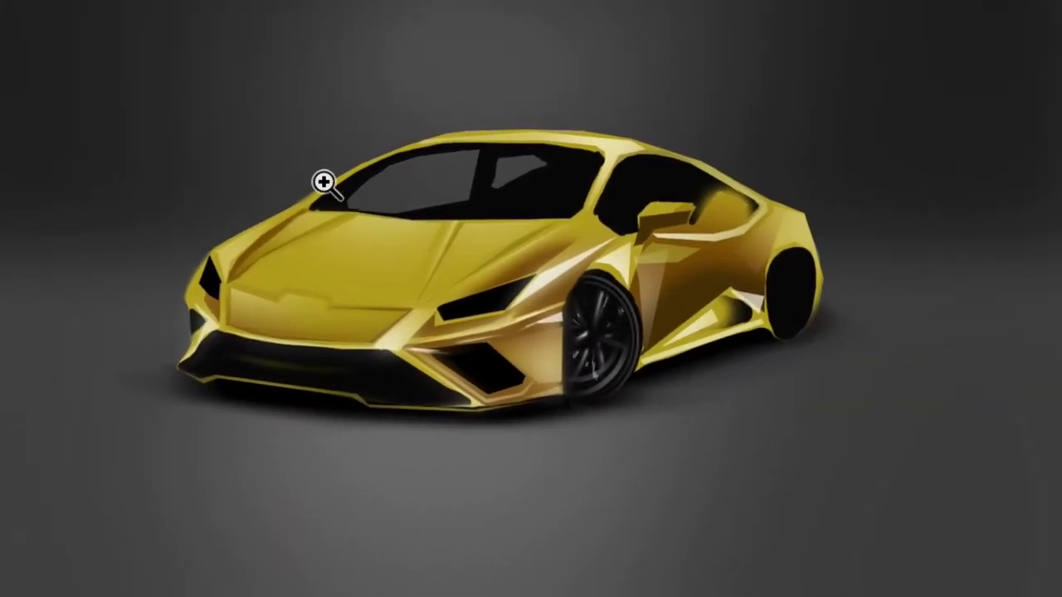
{"action": "key", "text": "l"}
{"action": "left_click", "coordinate": [207, 254]}
{"action": "left_click", "coordinate": [205, 318]}
{"action": "key", "text": "ctrl+d"}
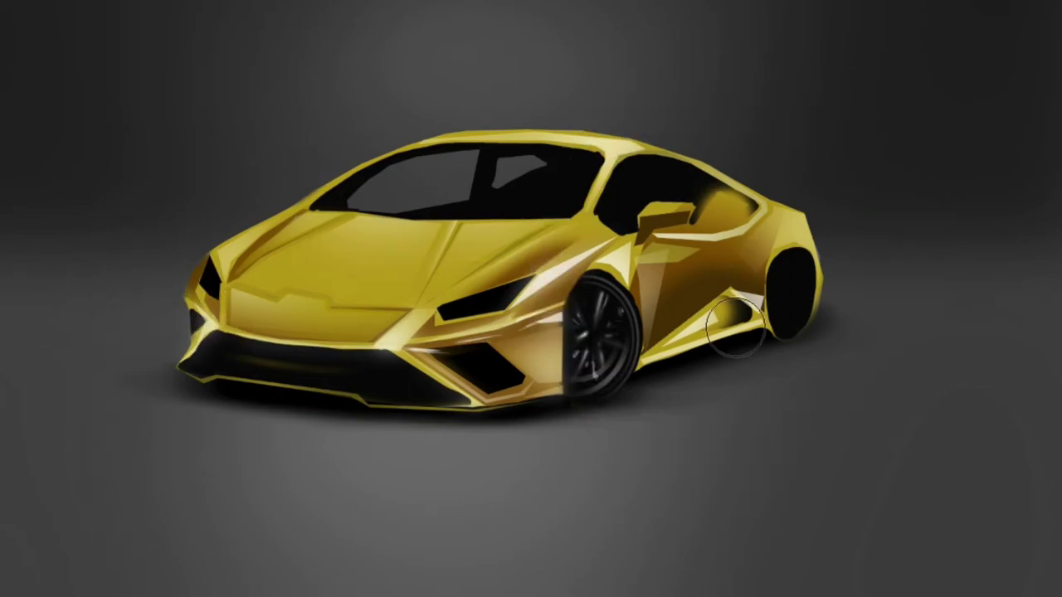
{"action": "left_click_drag", "start_coordinate": [454, 307], "coordinate": [531, 286]}
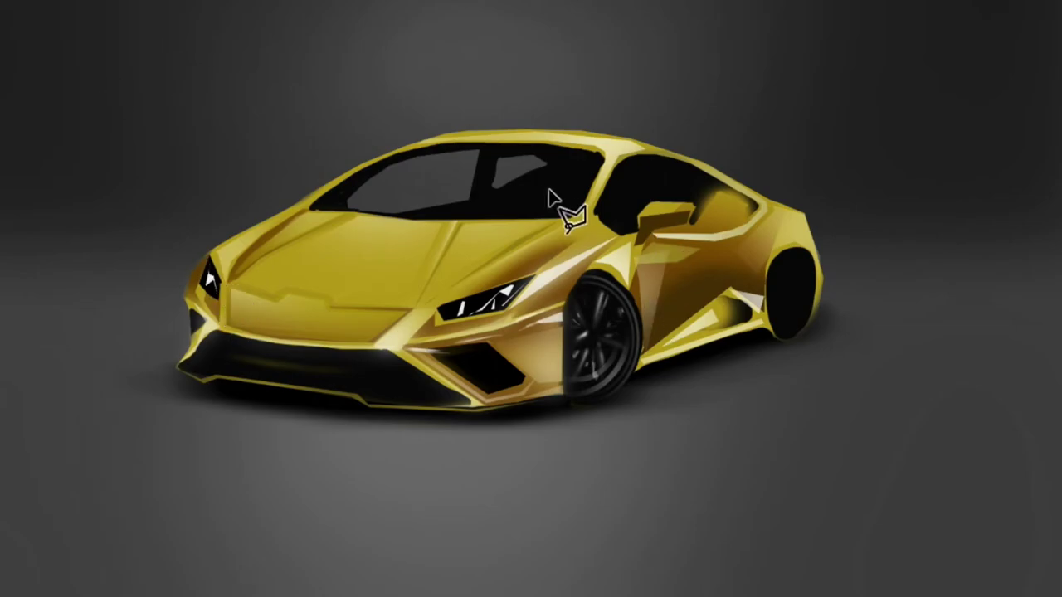
- Fill the windshield with a soft light grey gradient
{"action": "mouse_move", "coordinate": [433, 147]}
{"action": "left_mouse_down"}
{"action": "mouse_move", "coordinate": [603, 157]}
{"action": "mouse_move", "coordinate": [328, 203]}
{"action": "left_mouse_up"}
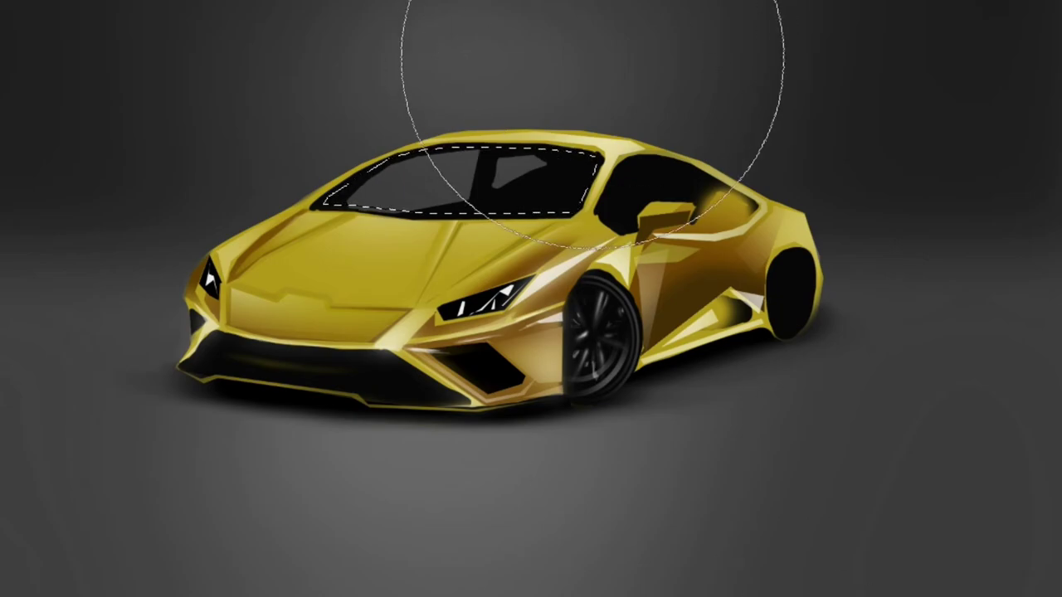
{"action": "left_click", "coordinate": [585, 33]}
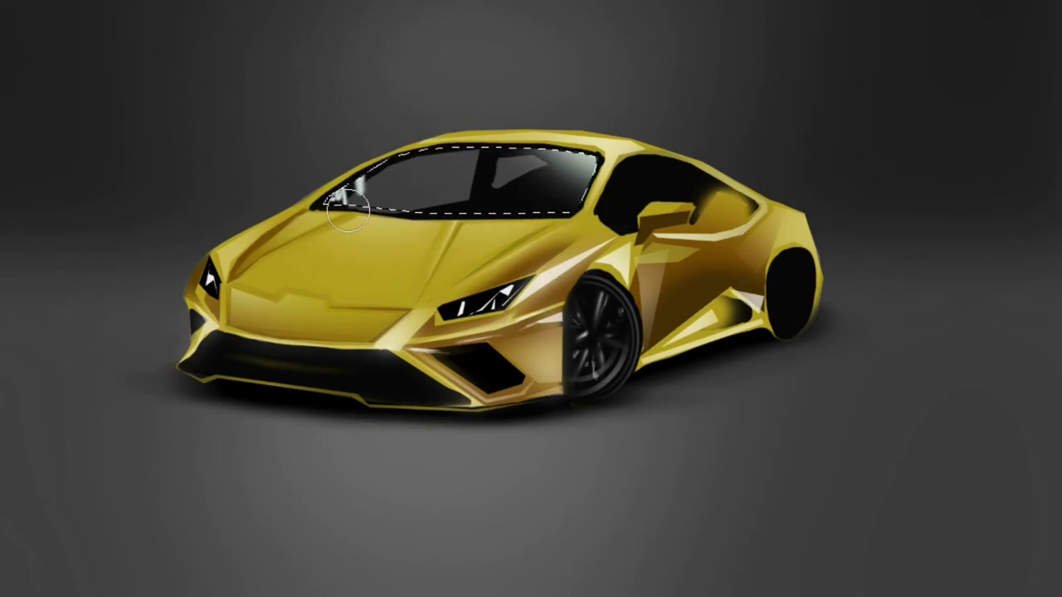
{"action": "key", "text": "bracketleft"}
{"action": "key", "text": "bracketleft"}
{"action": "key", "text": "bracketleft"}
{"action": "left_click_drag", "start_coordinate": [401, 207], "coordinate": [510, 177]}
{"action": "key", "text": "ctrl+d"}
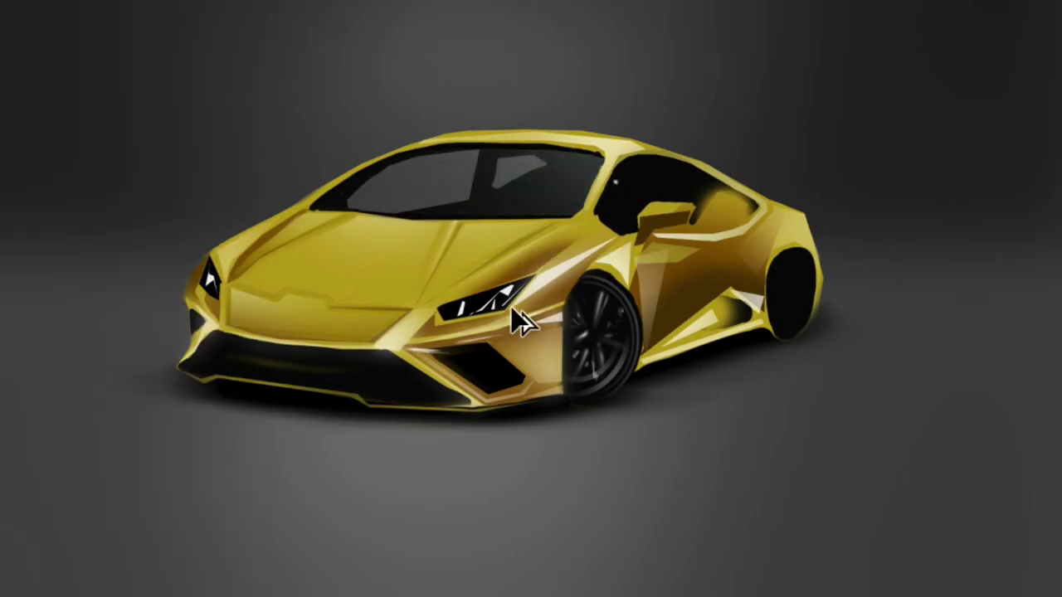
- Try white side-window highlights, undo them, and add a warm gold glow on the rear side window
{"action": "left_click_drag", "start_coordinate": [615, 177], "coordinate": [622, 230]}
{"action": "left_click_drag", "start_coordinate": [687, 164], "coordinate": [699, 206]}
{"action": "key", "text": "ctrl+z"}
{"action": "left_click", "coordinate": [631, 6]}
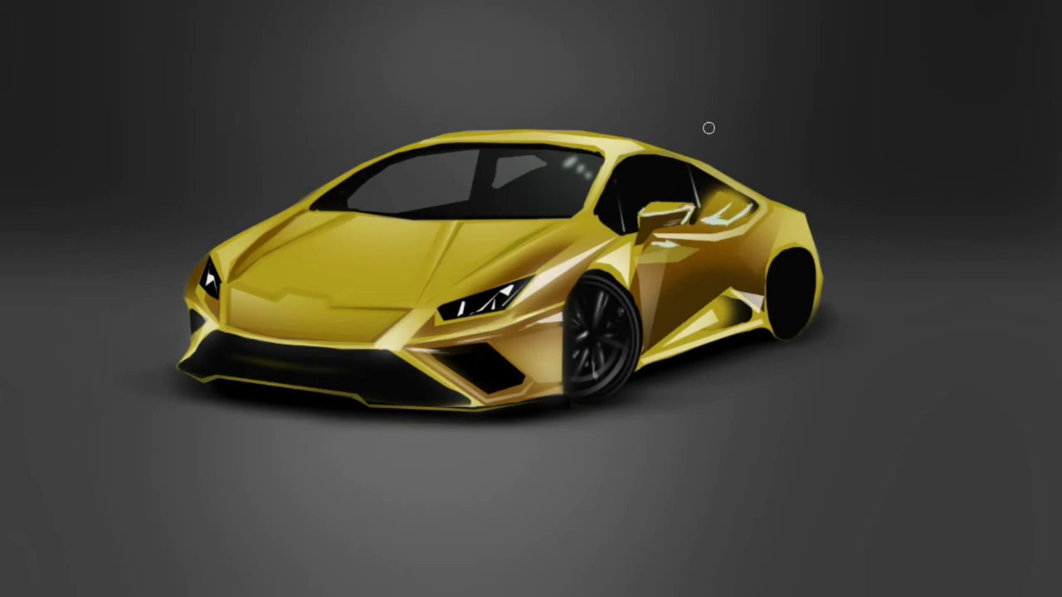
{"action": "key", "text": "ctrl+z"}
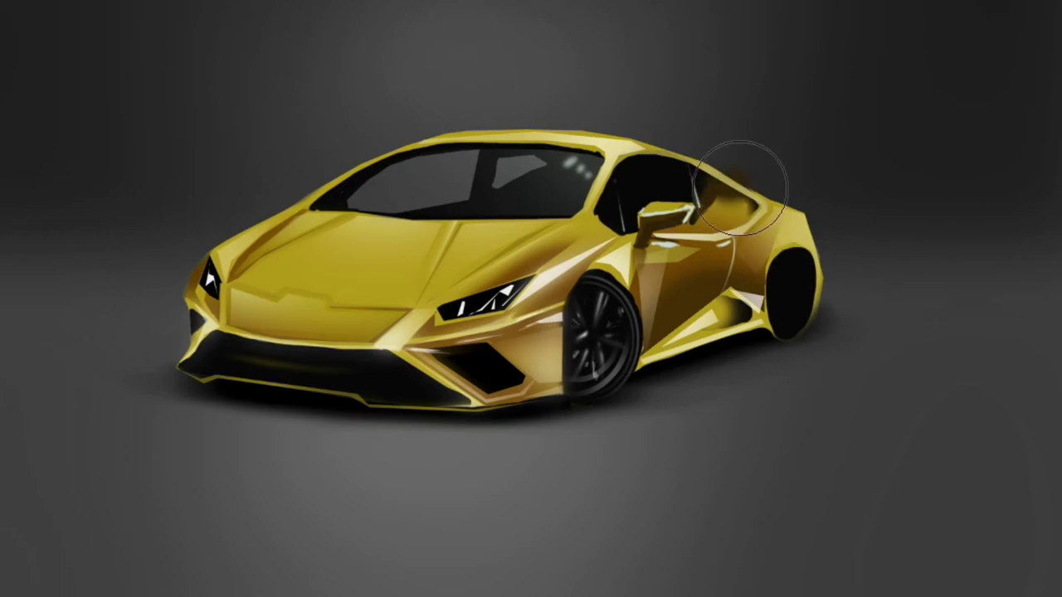
{"action": "left_click_drag", "start_coordinate": [730, 178], "coordinate": [680, 195]}
- Darken the rear side window and shade the door panel darker
{"action": "key", "text": "v"}
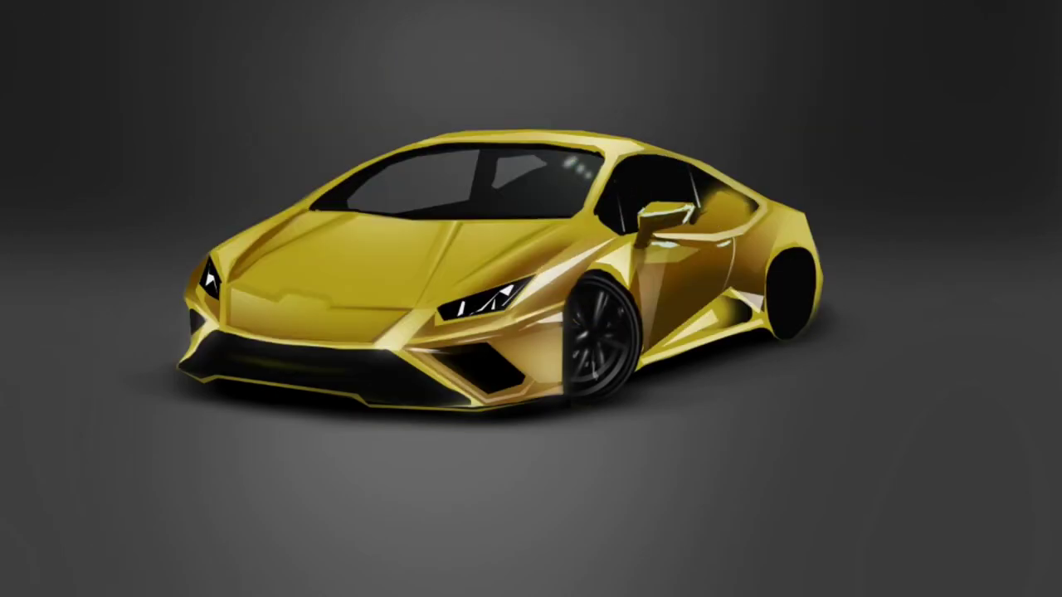
{"action": "left_click_drag", "start_coordinate": [702, 232], "coordinate": [712, 201]}
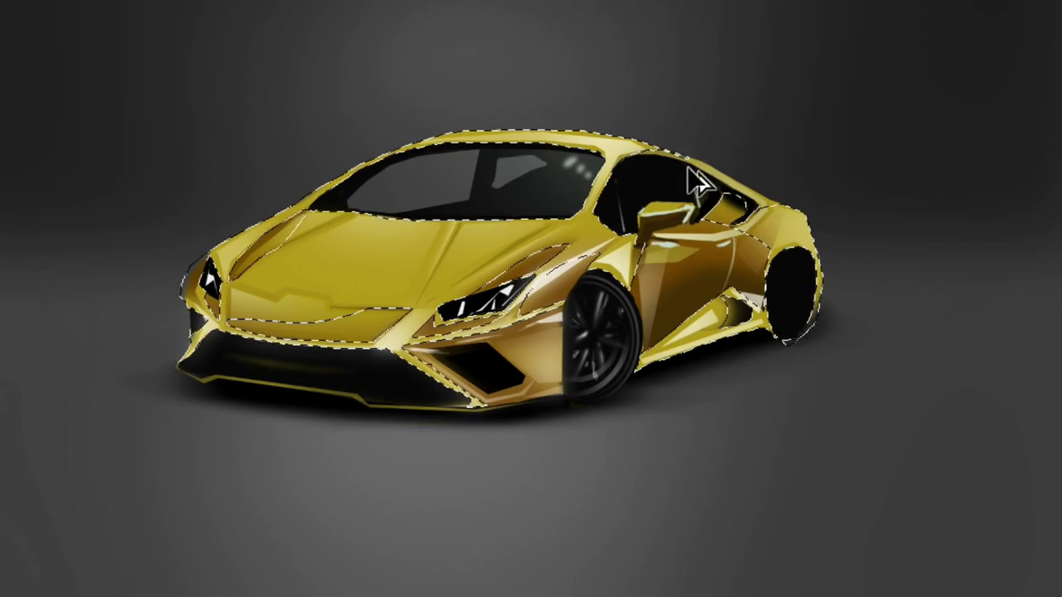
{"action": "key", "text": "ctrl+d"}
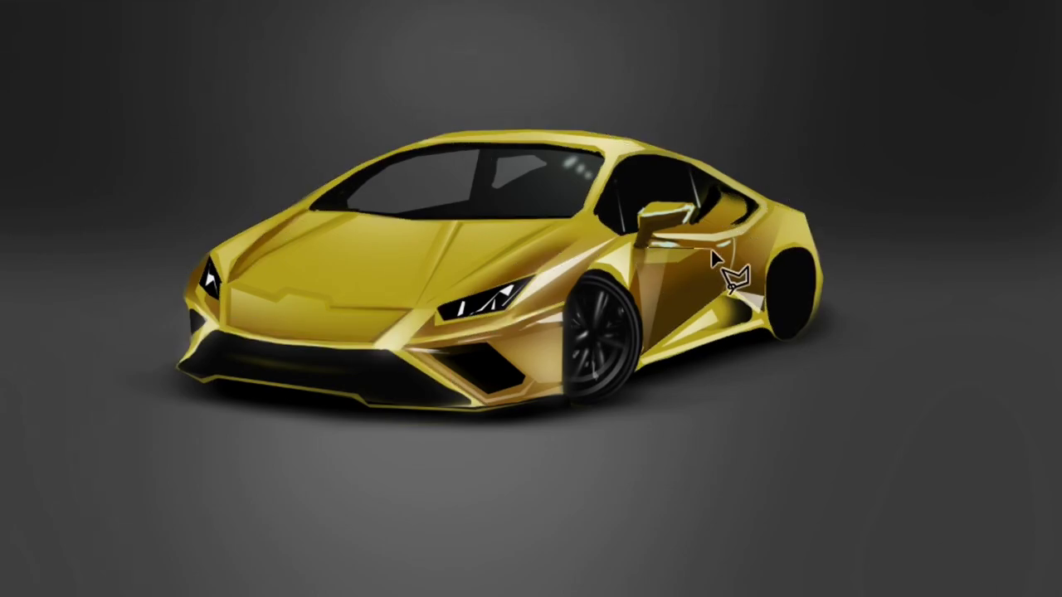
{"action": "mouse_move", "coordinate": [730, 249]}
{"action": "left_mouse_down"}
{"action": "mouse_move", "coordinate": [645, 249]}
{"action": "mouse_move", "coordinate": [713, 307]}
{"action": "left_mouse_up"}
{"action": "key", "text": "b"}
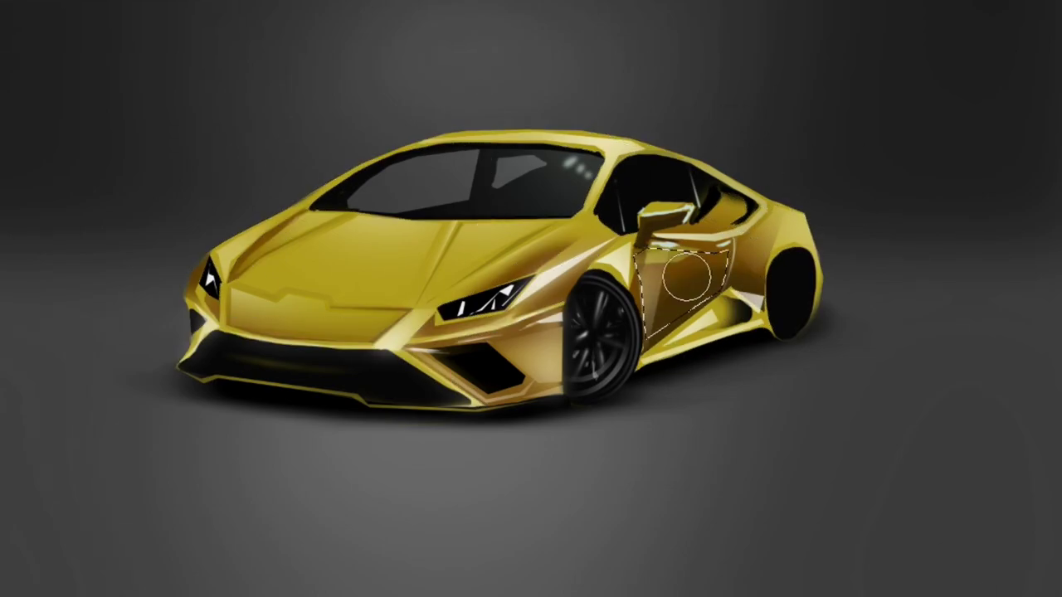
{"action": "key", "text": "ctrl+d"}
{"action": "left_click_drag", "start_coordinate": [643, 249], "coordinate": [722, 249]}
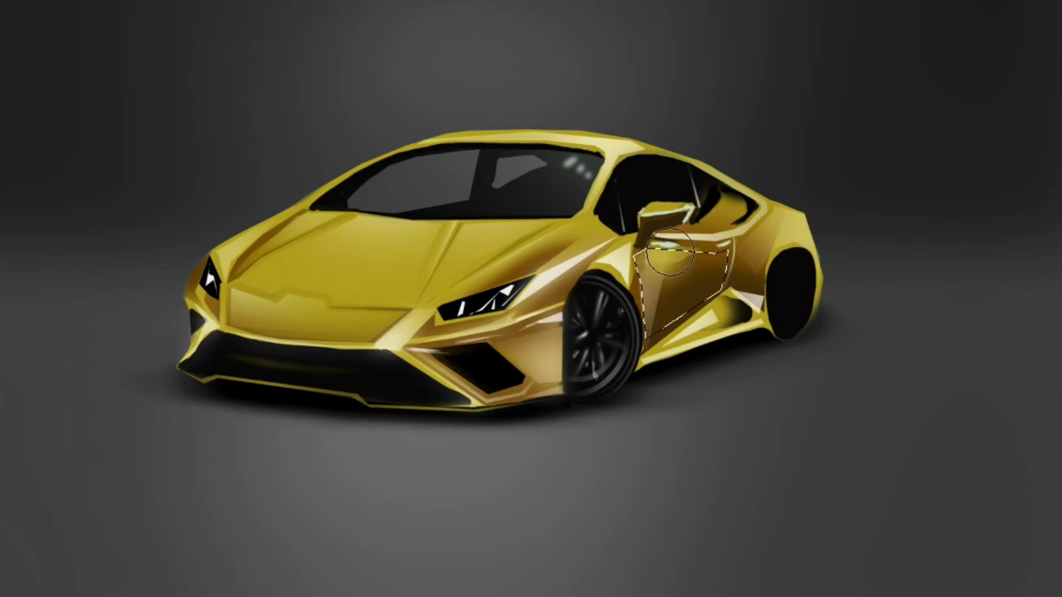
{"action": "left_click_drag", "start_coordinate": [735, 178], "coordinate": [689, 274]}
{"action": "key", "text": "ctrl+d"}
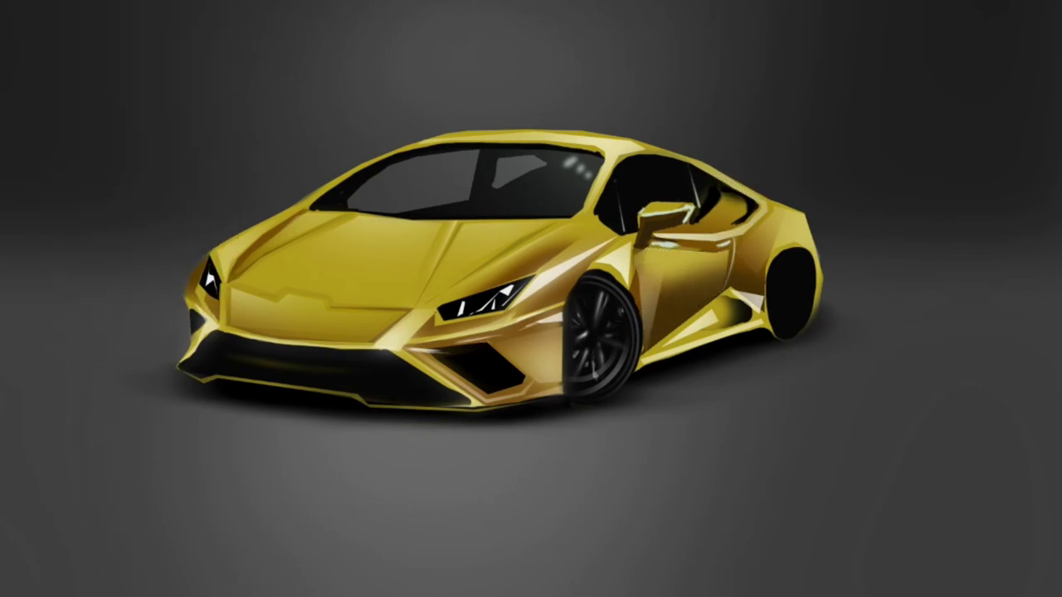
- Darken the rear tyre inside an ellipse and retouch the arch above it
{"action": "mouse_move", "coordinate": [811, 232]}
{"action": "left_mouse_down"}
{"action": "mouse_move", "coordinate": [820, 280]}
{"action": "mouse_move", "coordinate": [808, 332]}
{"action": "left_mouse_up"}
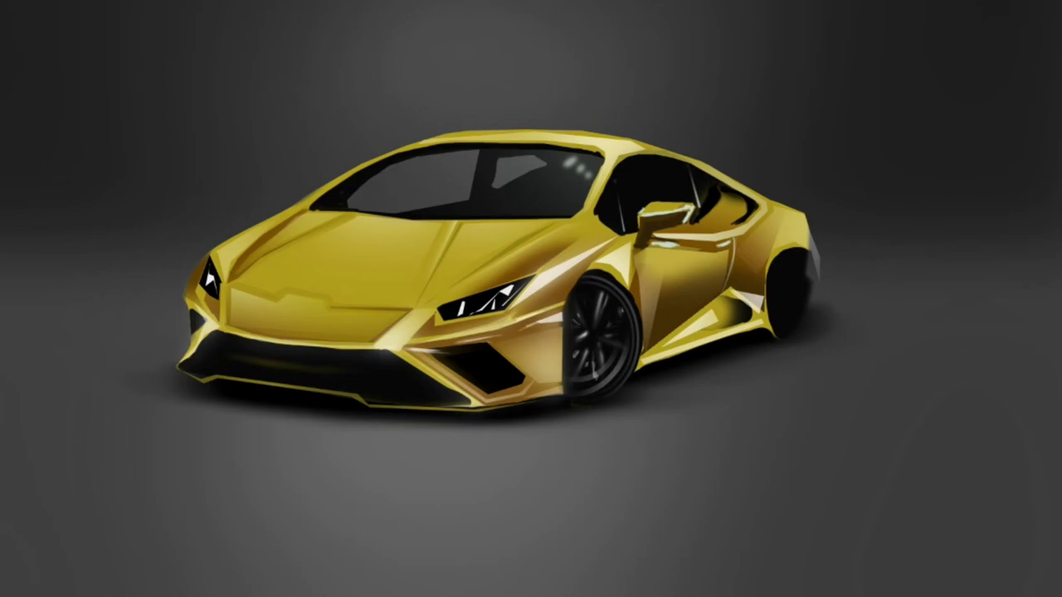
{"action": "left_click_drag", "start_coordinate": [770, 240], "coordinate": [813, 341]}
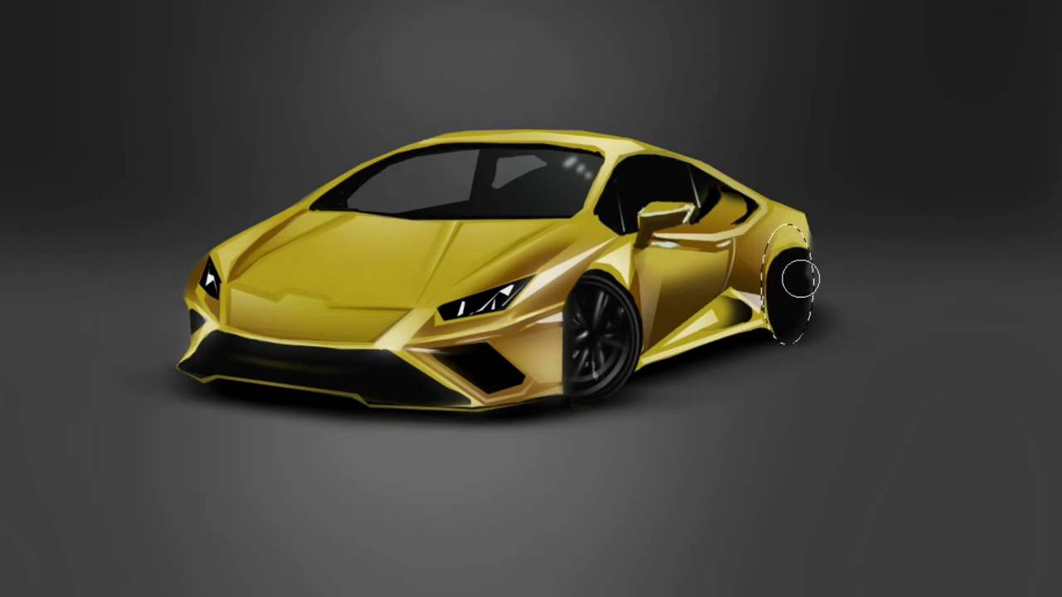
{"action": "left_click_drag", "start_coordinate": [801, 277], "coordinate": [788, 332]}
{"action": "key", "text": "ctrl+d"}
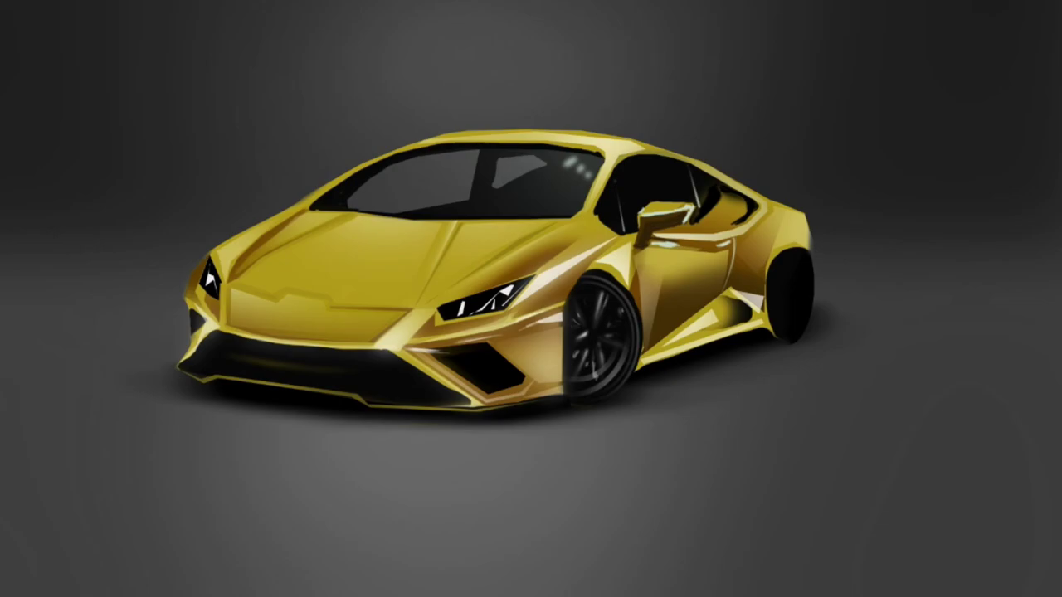
{"action": "left_click_drag", "start_coordinate": [784, 258], "coordinate": [793, 289]}
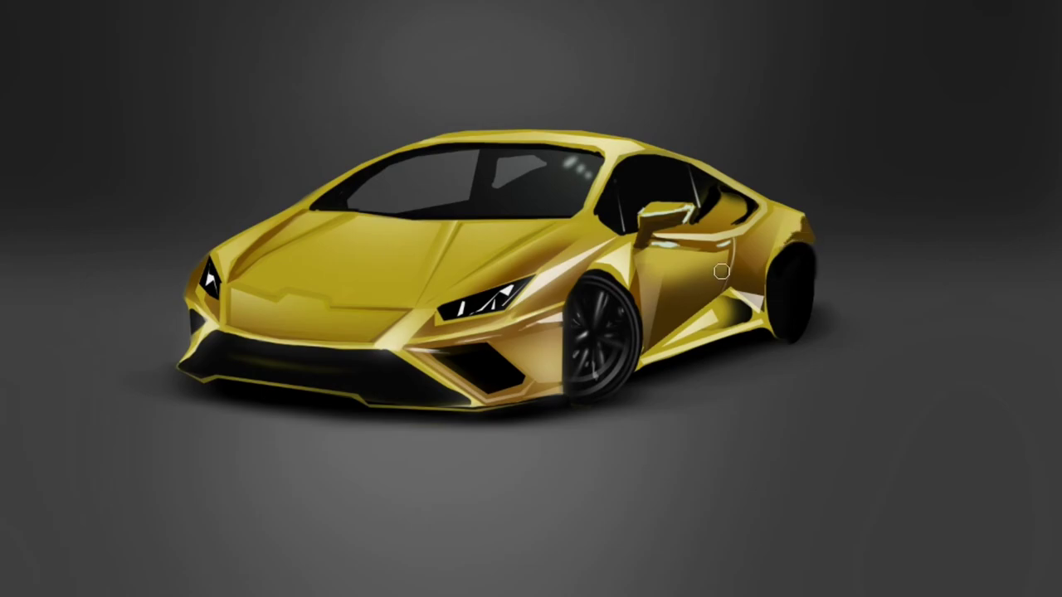
- Copy the spoked front wheel onto the rear tyre, scaling and rotating it to fit
{"action": "left_click_drag", "start_coordinate": [805, 214], "coordinate": [787, 233]}
{"action": "left_click_drag", "start_coordinate": [612, 390], "coordinate": [805, 327]}
{"action": "key", "text": "ctrl+t"}
{"action": "left_click_drag", "start_coordinate": [803, 221], "coordinate": [798, 223]}
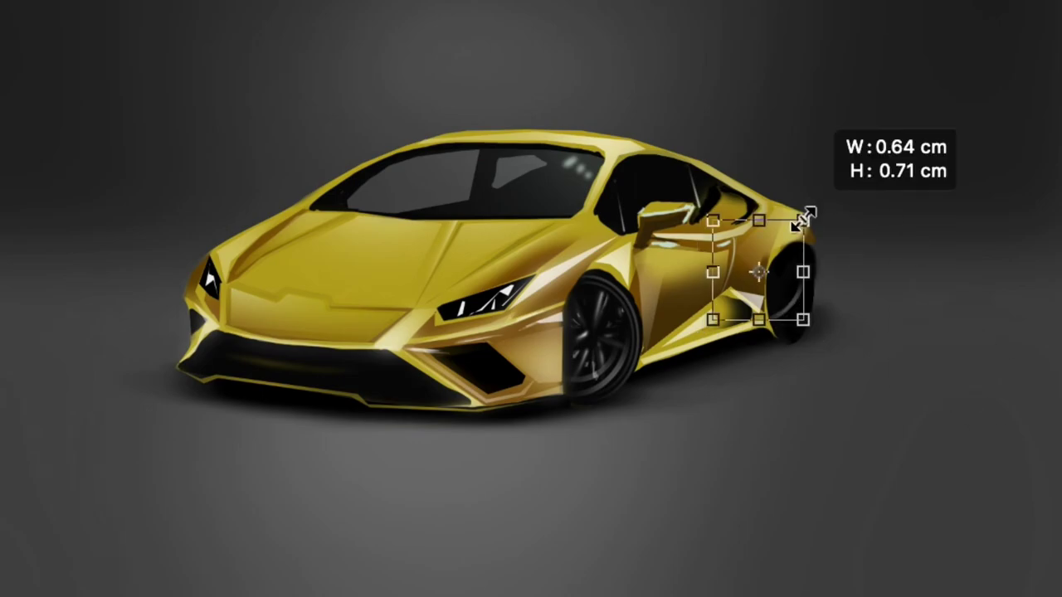
{"action": "key", "text": "Return"}
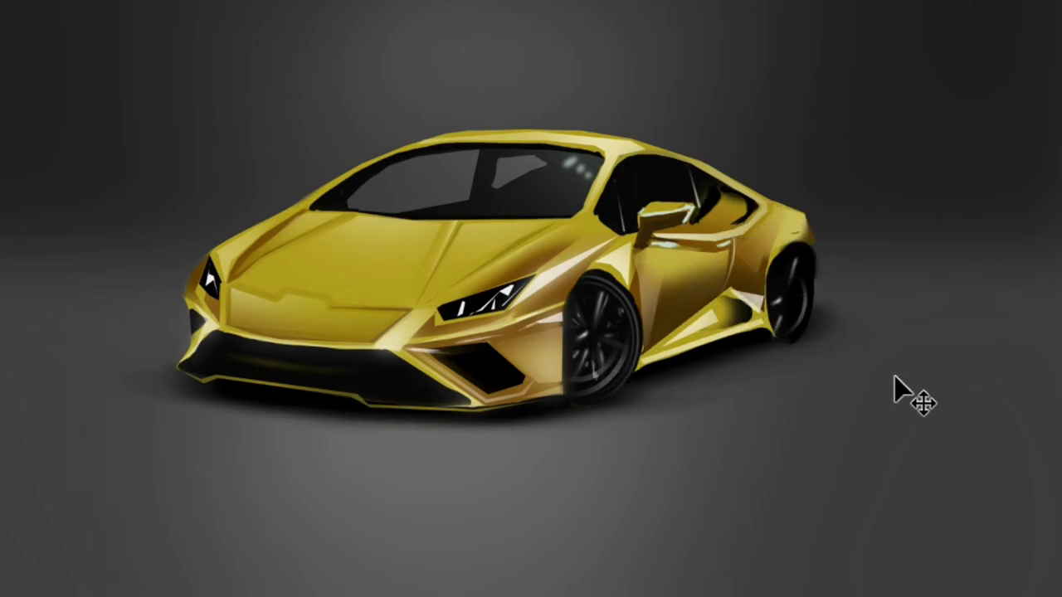
{"action": "left_click_drag", "start_coordinate": [834, 272], "coordinate": [797, 320]}
{"action": "key", "text": "ctrl+t"}
{"action": "left_click_drag", "start_coordinate": [829, 230], "coordinate": [795, 186]}
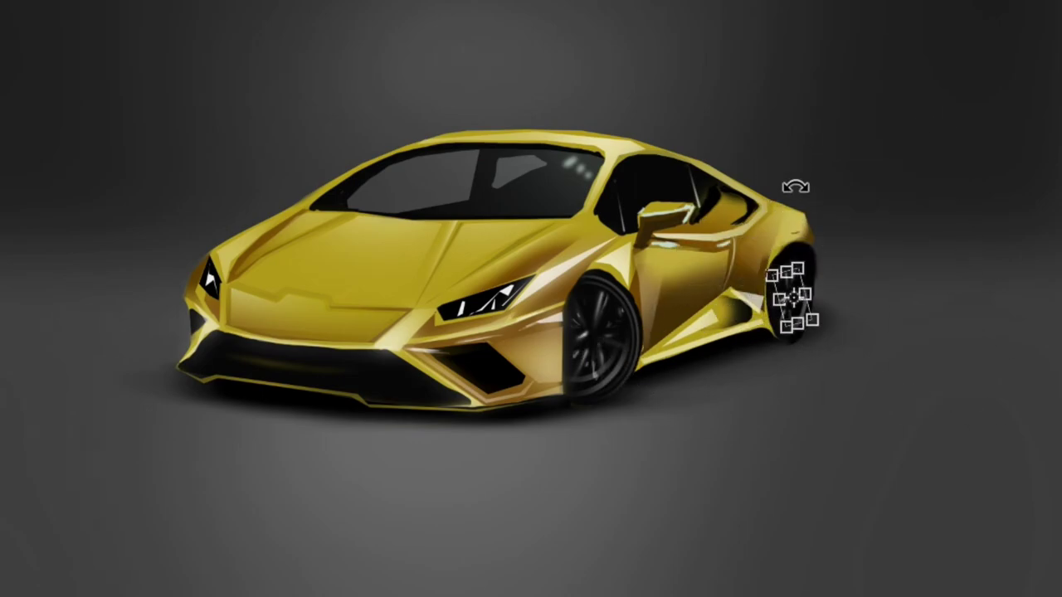
{"action": "key", "text": "Return"}
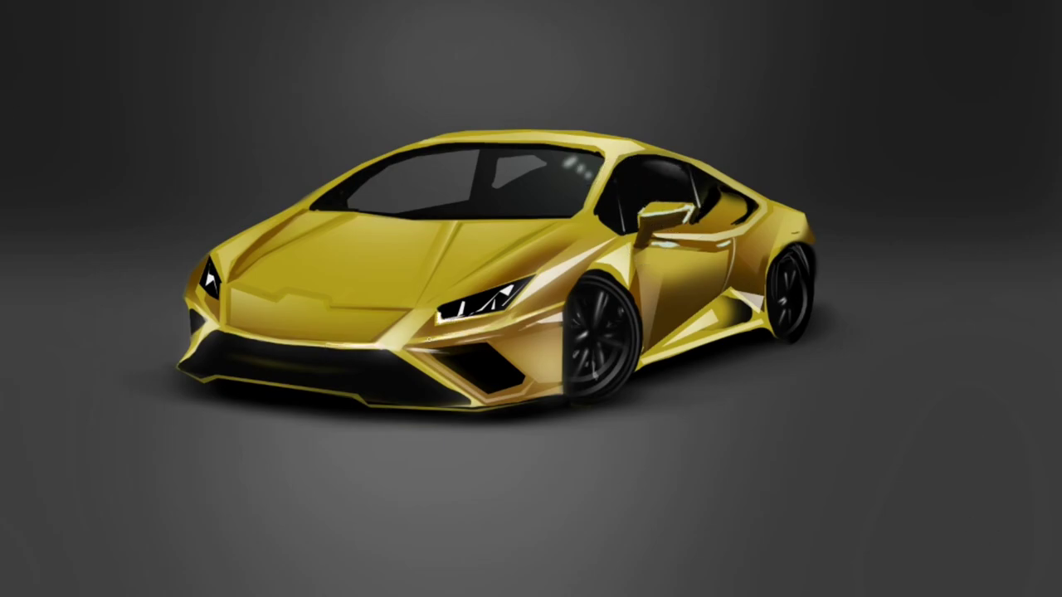
- Paint a light highlight along the hood crease and undo the white intake marks
{"action": "left_click_drag", "start_coordinate": [491, 265], "coordinate": [403, 285]}
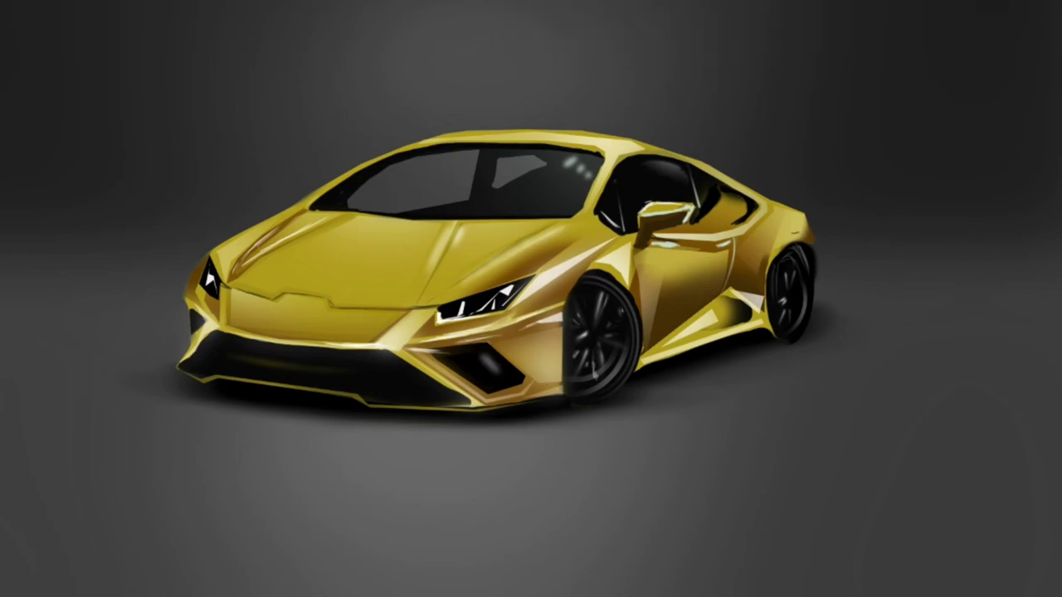
{"action": "key", "text": "ctrl+z"}
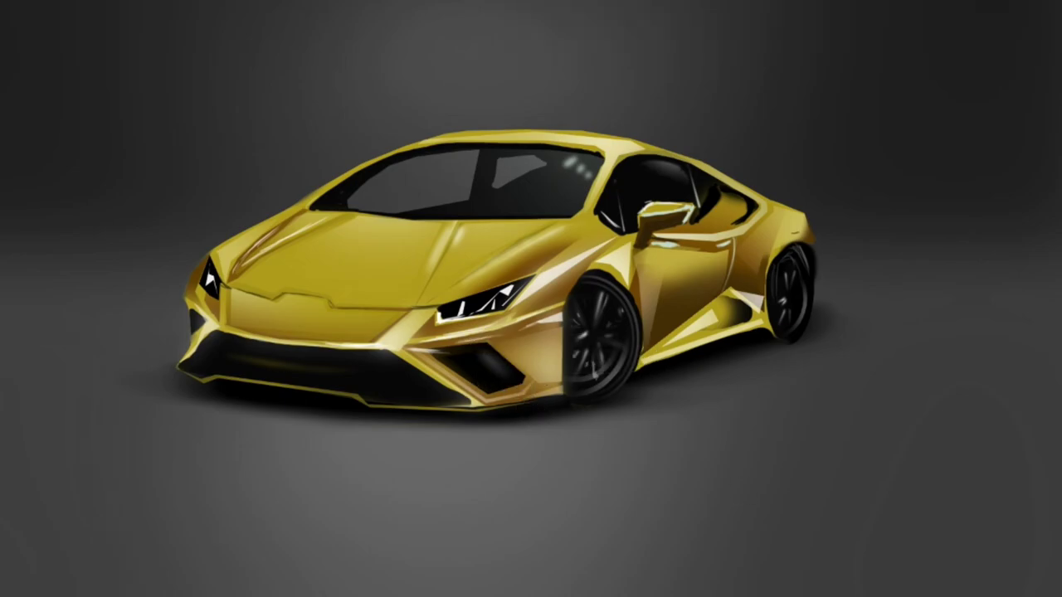